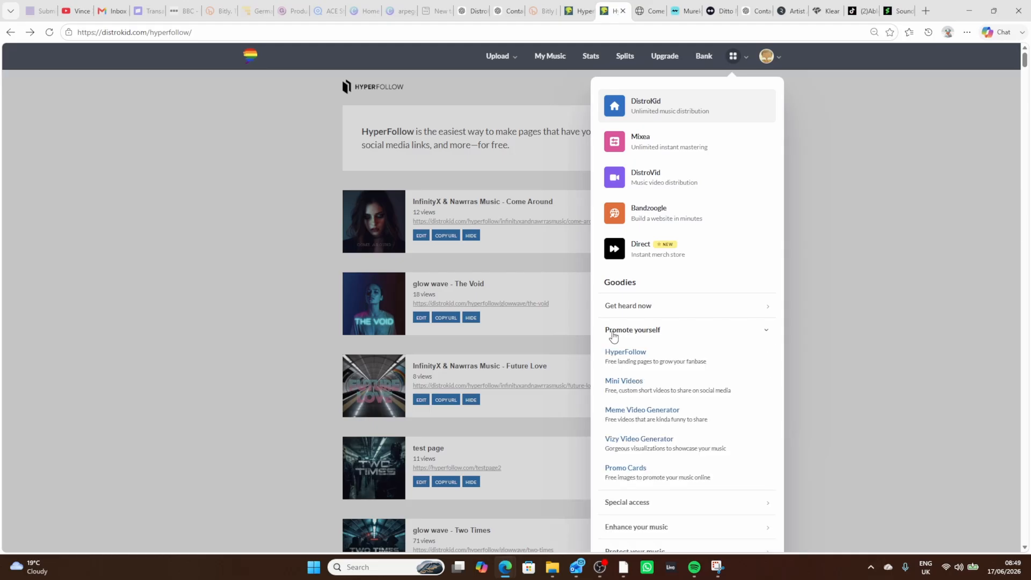
# - Open the HyperFollow page for "The Void" by glow wave, look over its preview and open the page for editing
pyautogui.scroll(-3, 634, 328)
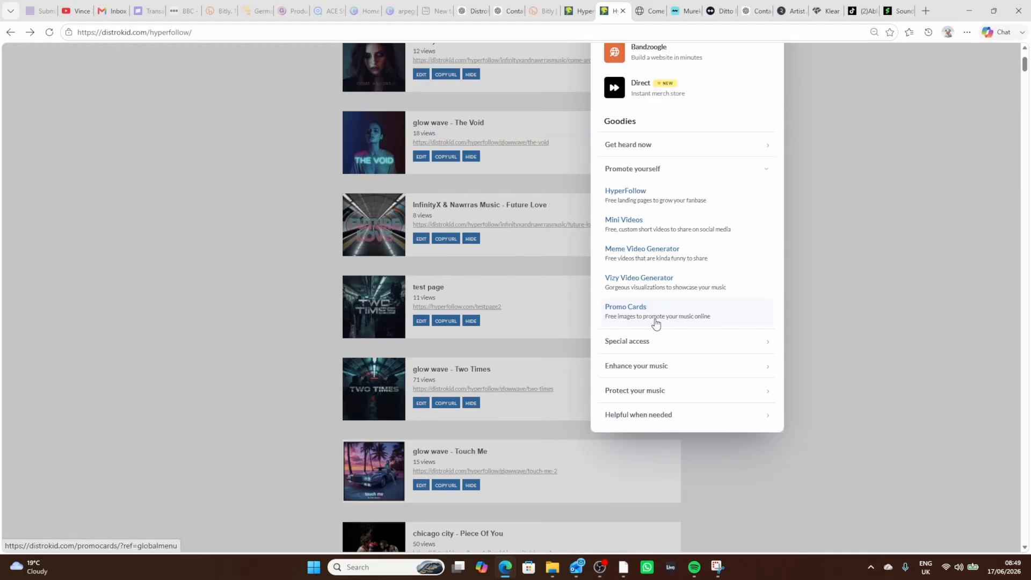
pyautogui.click(836, 239)
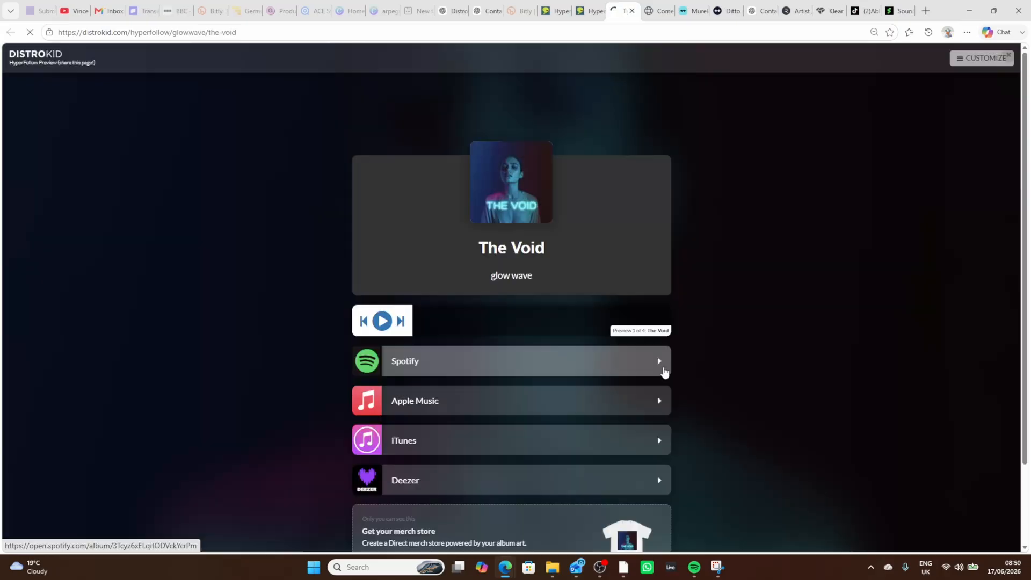
pyautogui.scroll(-2, 430, 396)
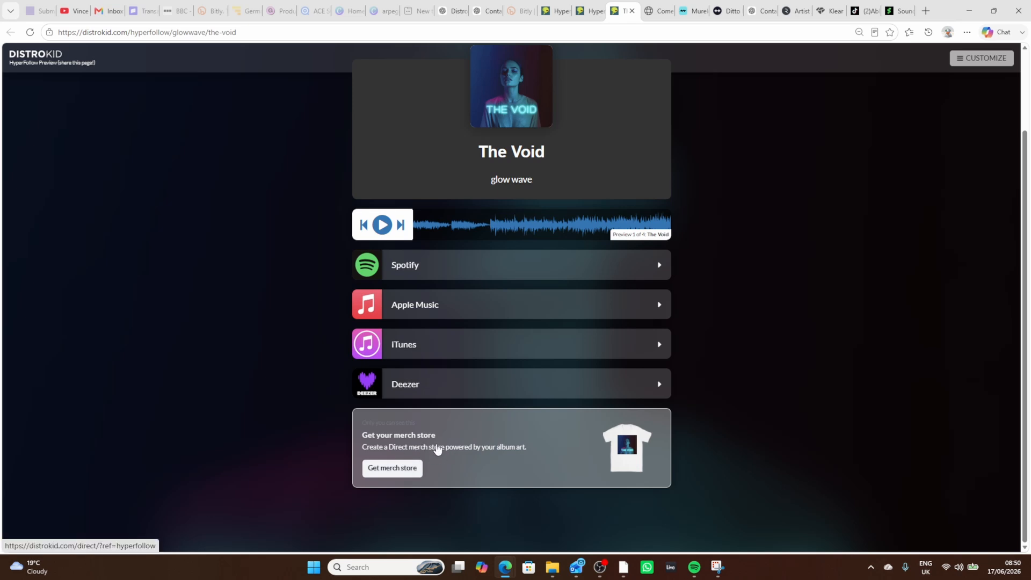
pyautogui.scroll(2, 329, 382)
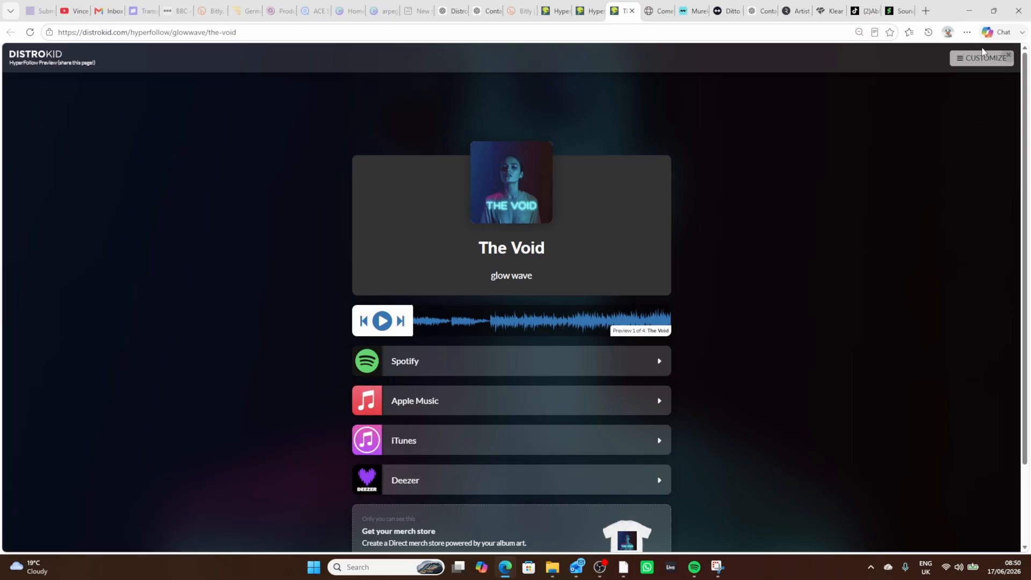
pyautogui.click(961, 58)
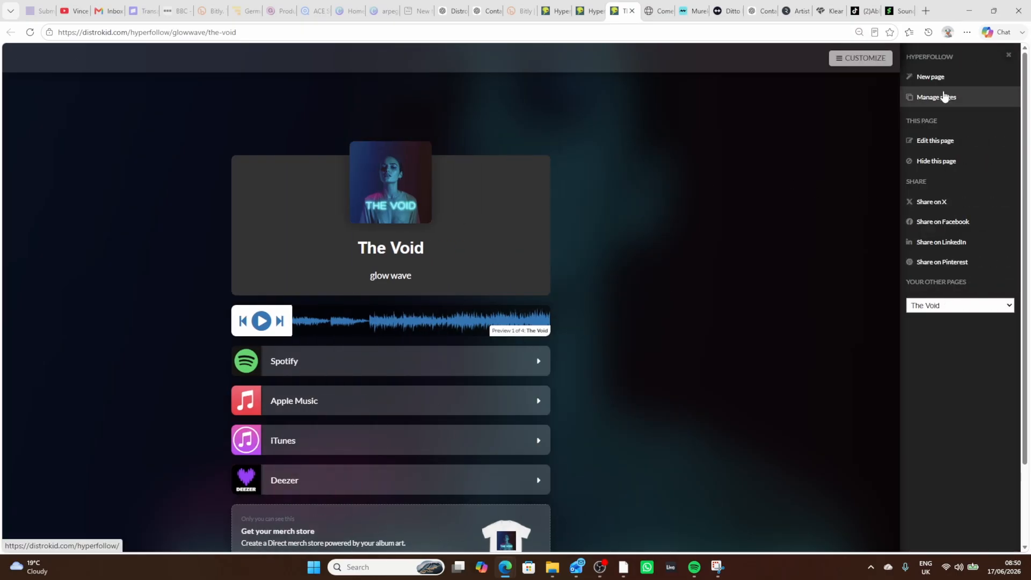
pyautogui.click(945, 96)
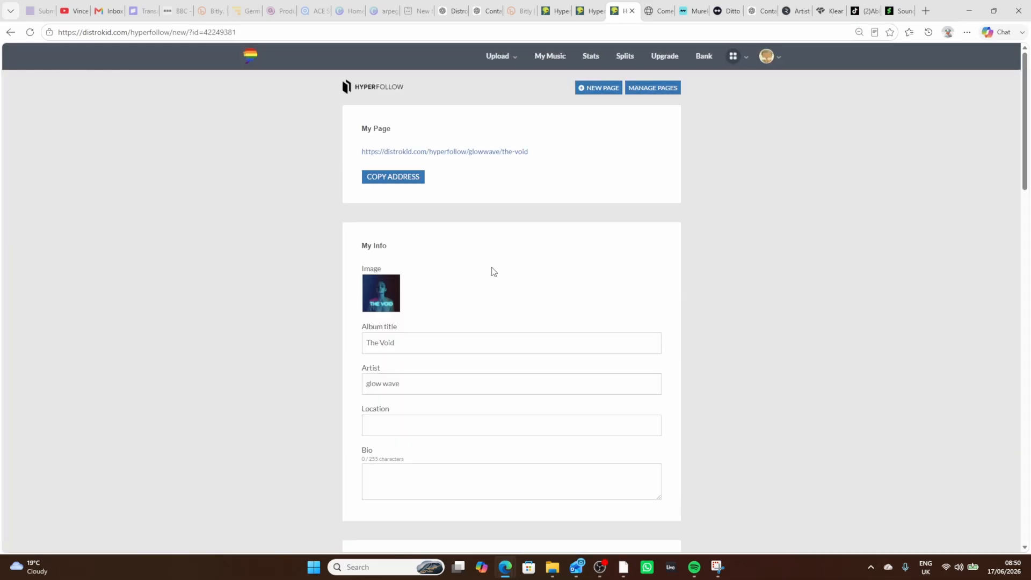
# - Try adding "remix" to the page's album title
pyautogui.scroll(-1, 449, 258)
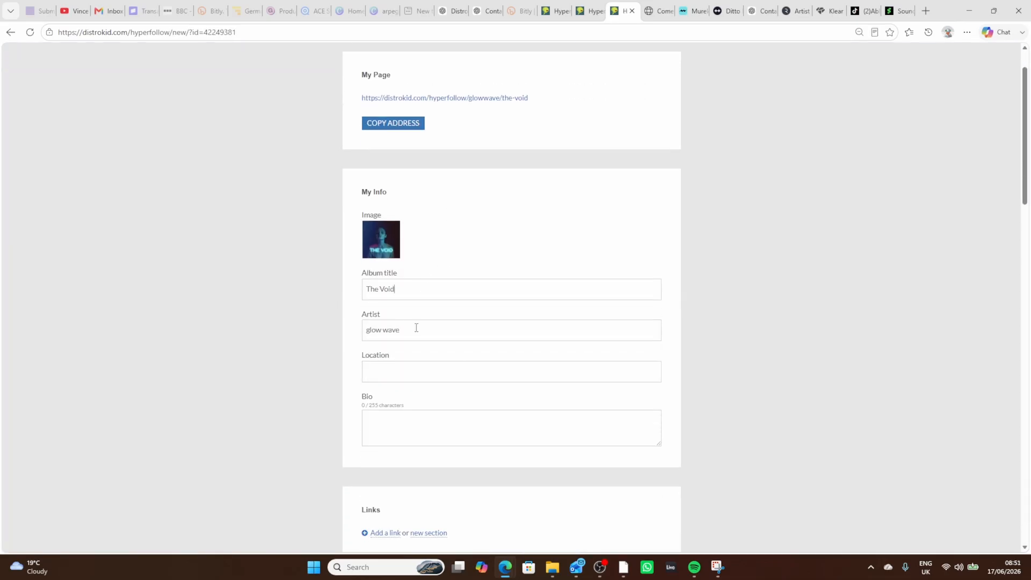
pyautogui.click(442, 369)
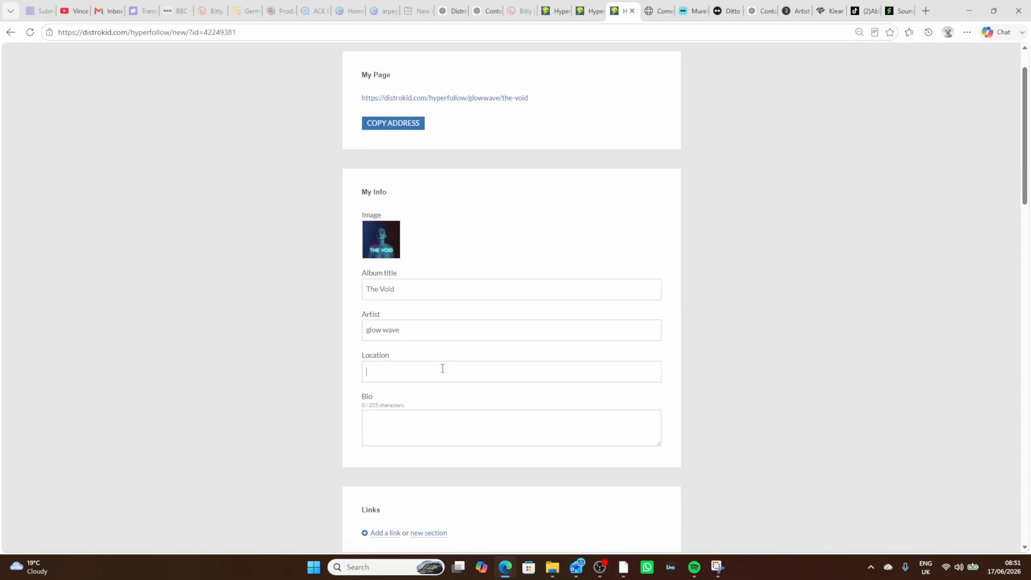
pyautogui.click(330, 398)
pyautogui.click(426, 289)
pyautogui.write('remix')
pyautogui.press('BackSpace')
pyautogui.press('BackSpace')
pyautogui.press('BackSpace')
pyautogui.press('BackSpace')
# - Capitalize the artist name so that it reads "Glow Wave"
pyautogui.click(421, 336)
pyautogui.moveTo(390, 331); pyautogui.dragTo(364, 331)
pyautogui.write('W')
pyautogui.write('G')
# - Set the location to London and the bio to "This is our latest song, going in a different direction, LMK how you feel about it."
pyautogui.click(422, 362)
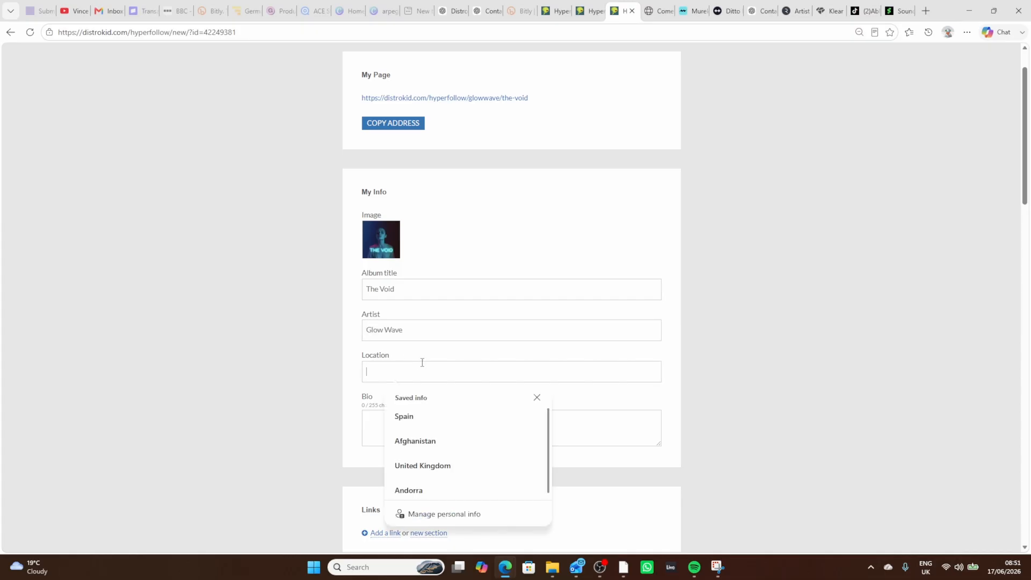
pyautogui.write('London')
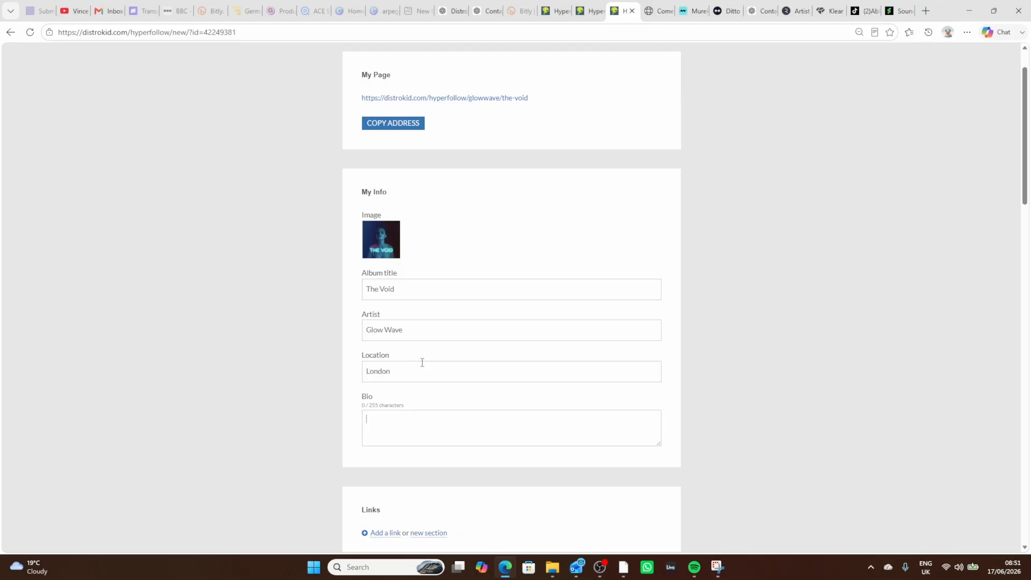
pyautogui.write('This is our lat')
pyautogui.write('est song, going in')
pyautogui.write(' a different direction, LMK how ')
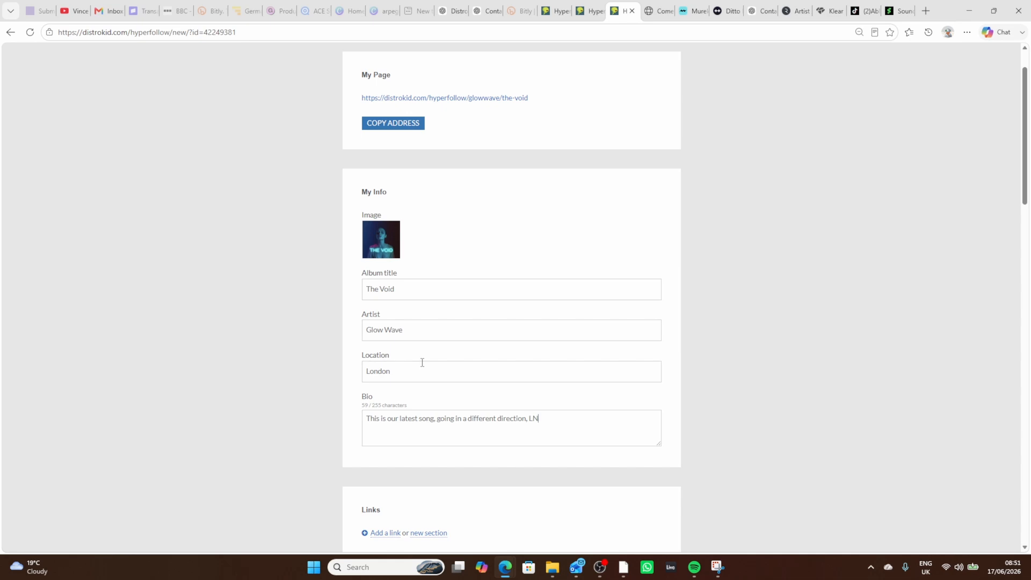
pyautogui.write('you feel about it.')
# - Add a new section titled "Video" to the page's links
pyautogui.scroll(-7, 422, 363)
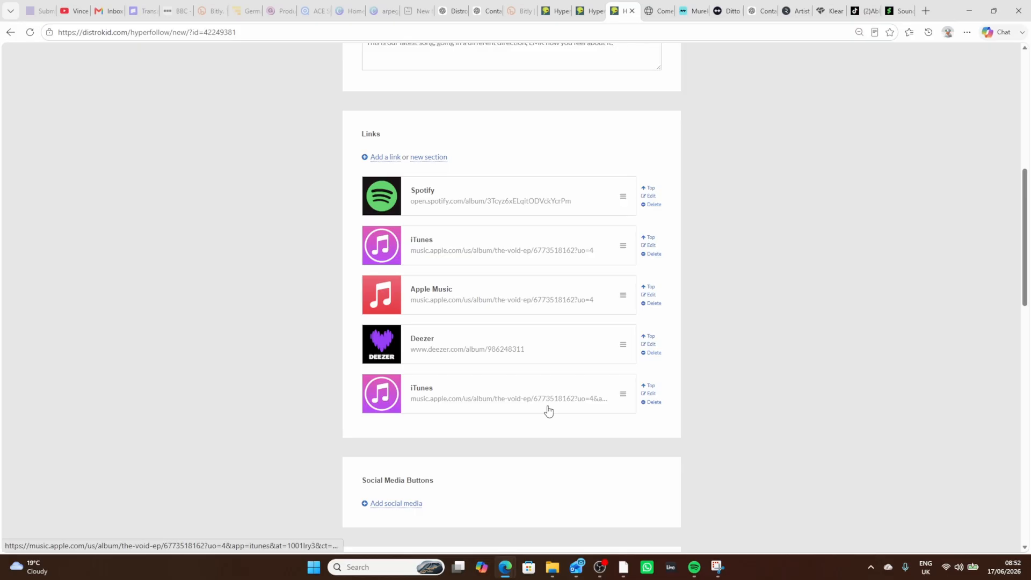
pyautogui.click(432, 157)
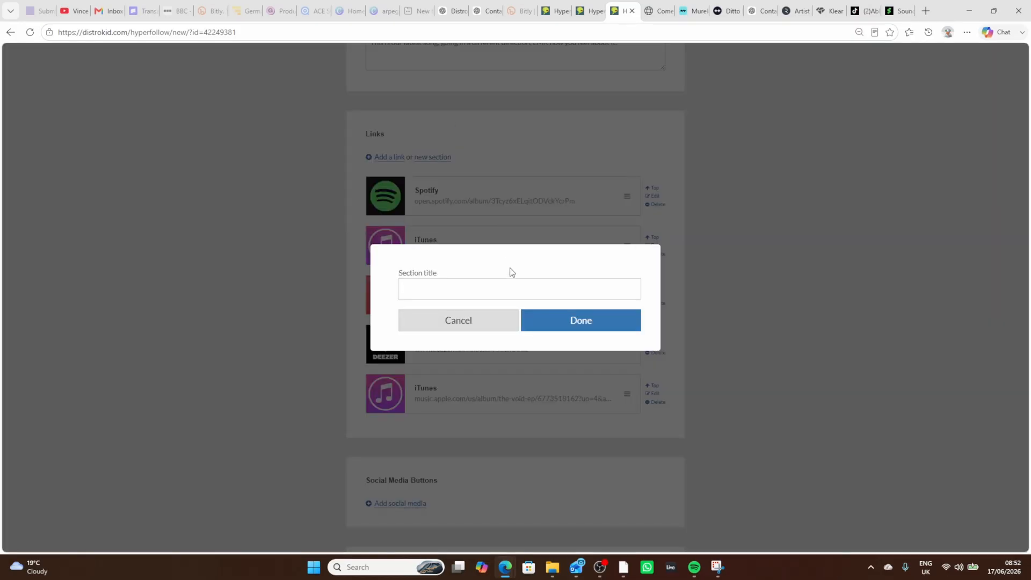
pyautogui.write('Video')
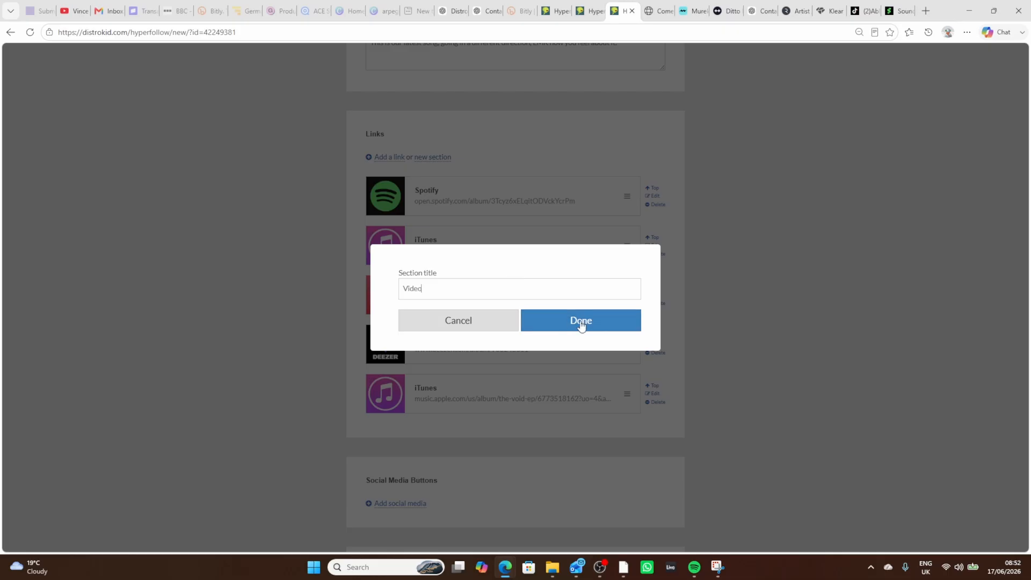
pyautogui.click(581, 320)
# - Add a link titled "The Void (Lyric Video)" with the URL youtube.com, keeping the default link image
pyautogui.click(384, 211)
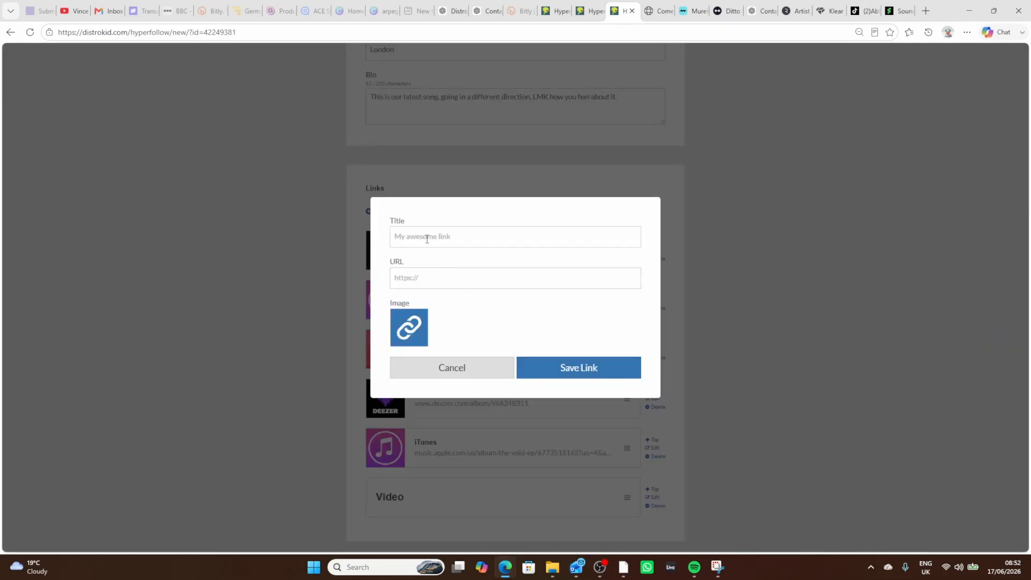
pyautogui.write('The Void (Lyric Video)')
pyautogui.click(454, 282)
pyautogui.write('ya')
pyautogui.press('BackSpace')
pyautogui.press('BackSpace')
pyautogui.write('y')
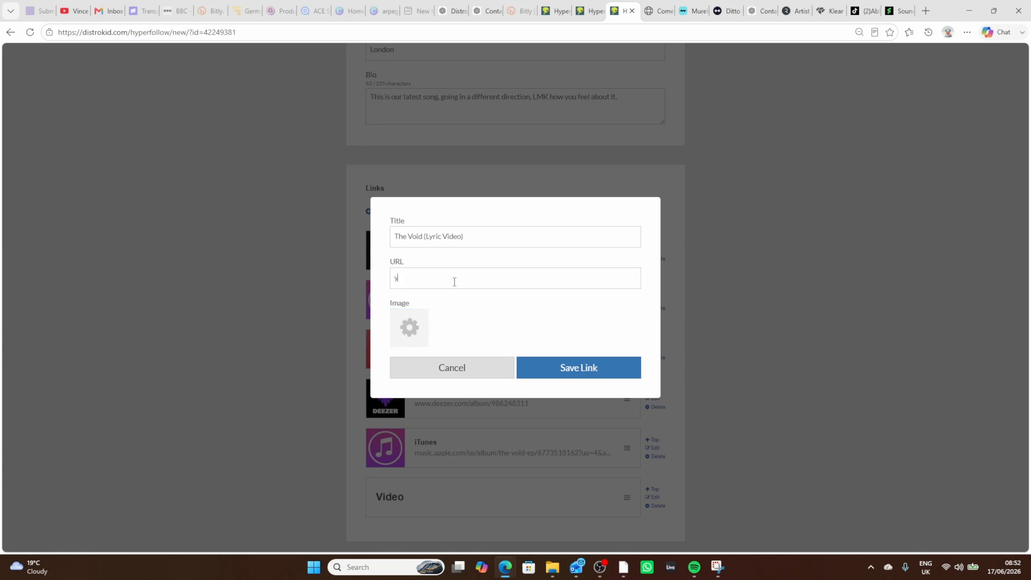
pyautogui.write('outube.com')
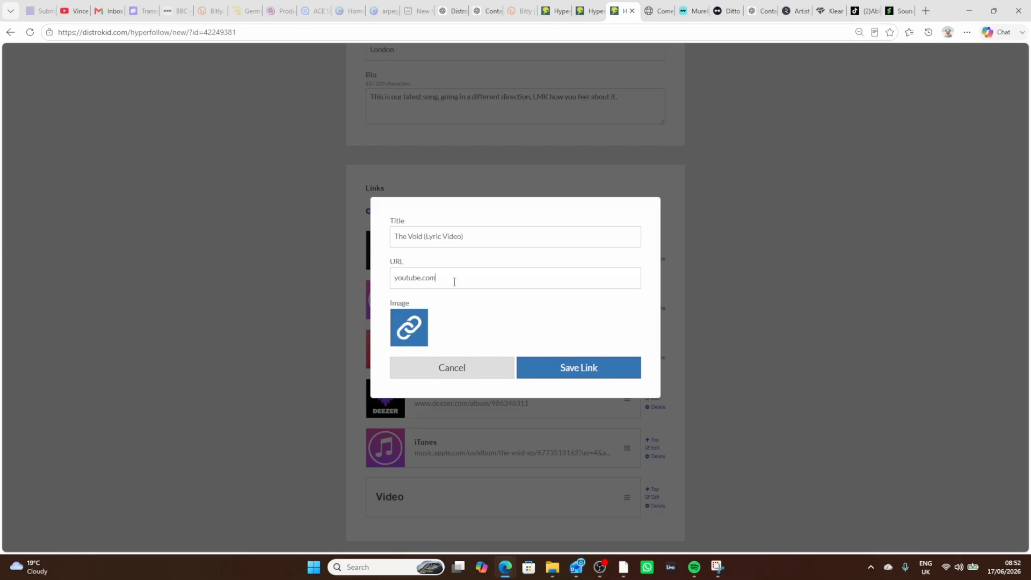
pyautogui.click(410, 327)
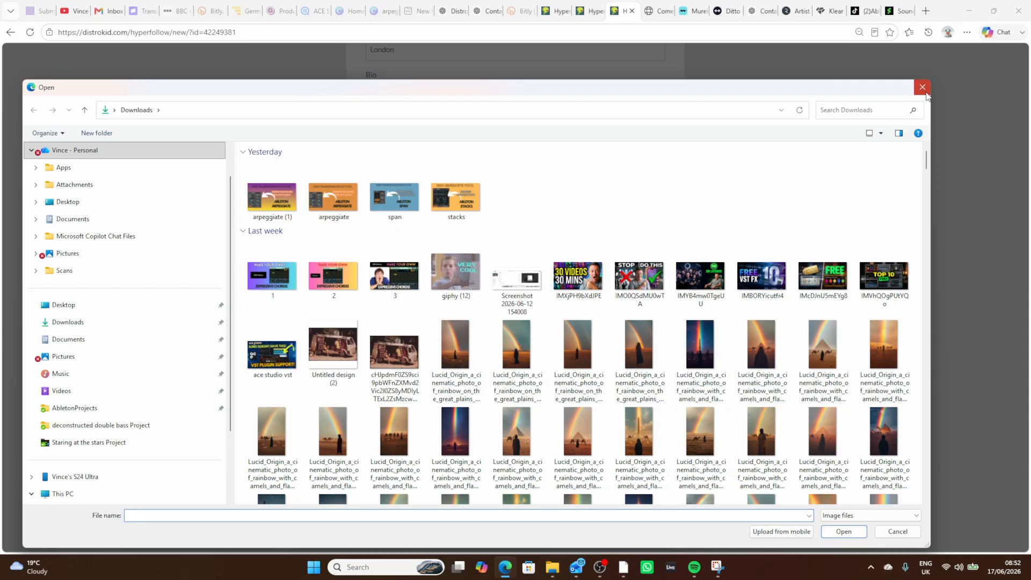
pyautogui.click(922, 87)
pyautogui.click(582, 364)
# - Try to reorder the last iTunes link within the links list
pyautogui.scroll(-4, 530, 365)
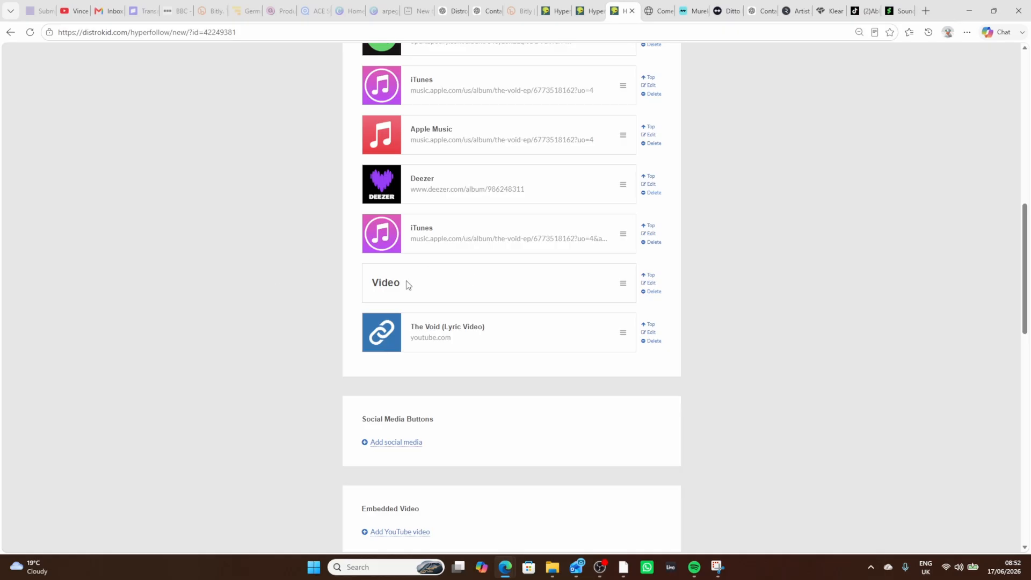
pyautogui.scroll(1, 408, 344)
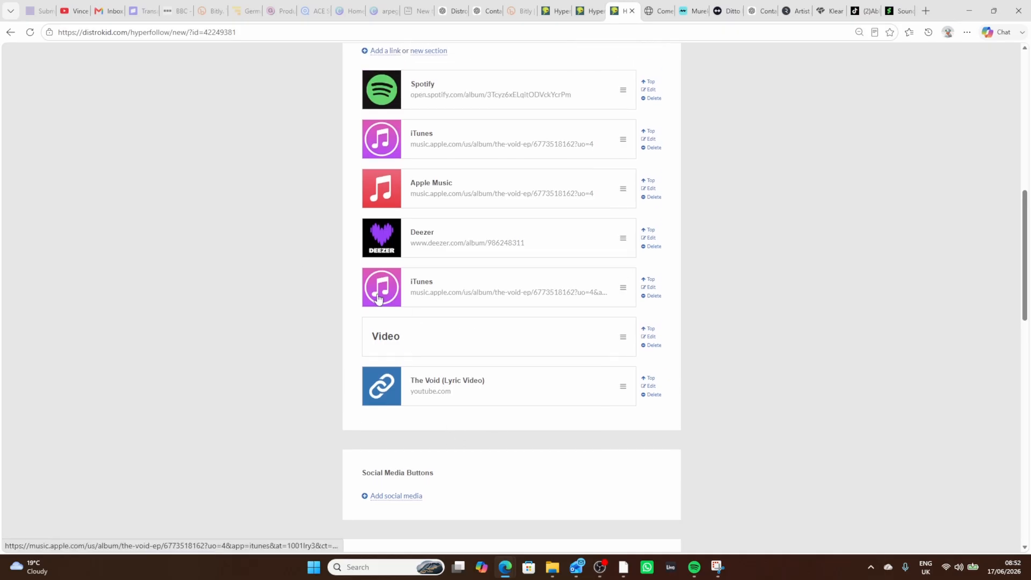
pyautogui.moveTo(623, 287)
pyautogui.mouseDown()
pyautogui.moveTo(603, 401)
pyautogui.moveTo(621, 283)
pyautogui.mouseUp()
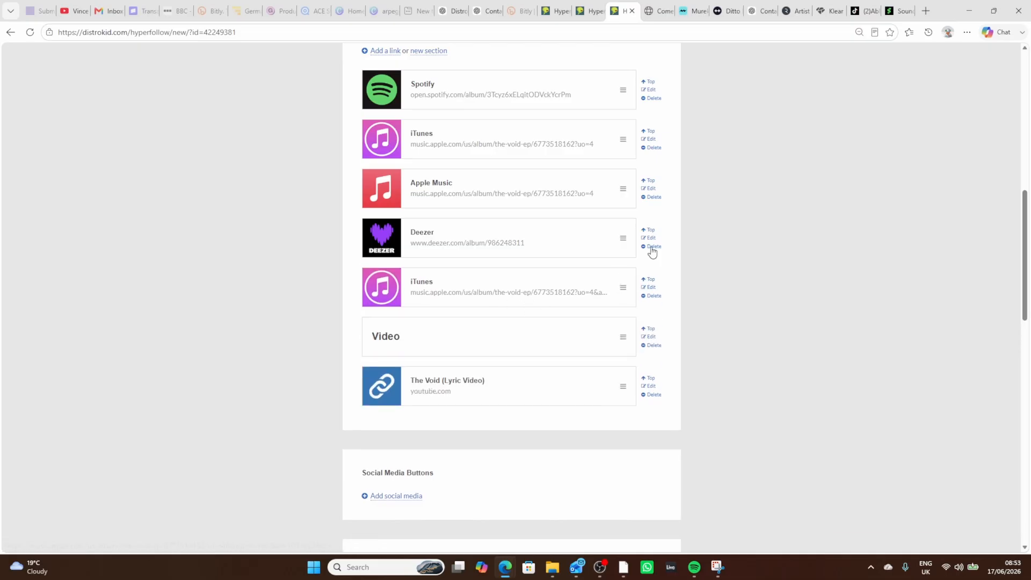
pyautogui.scroll(5, 470, 131)
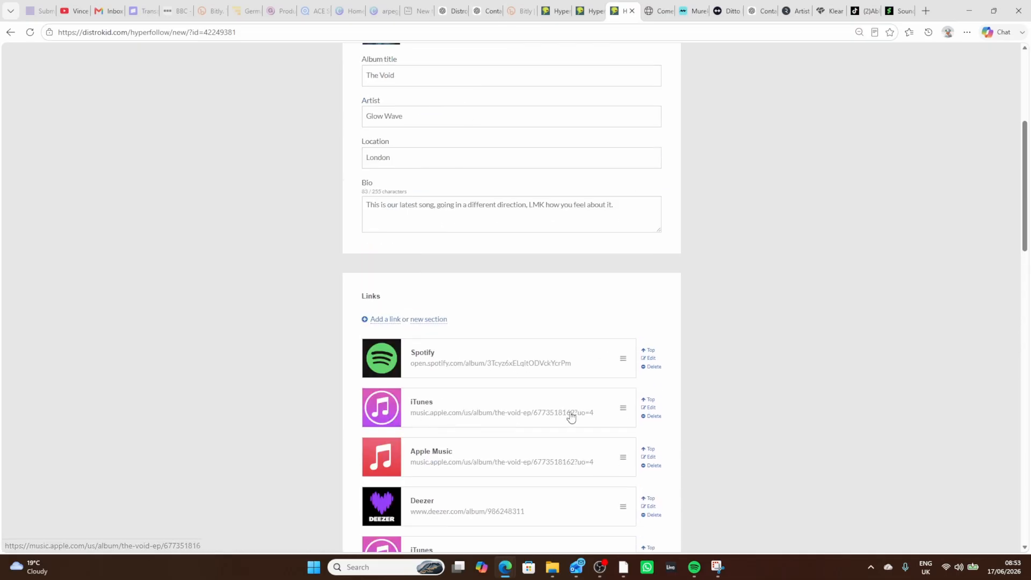
pyautogui.scroll(-5, 484, 300)
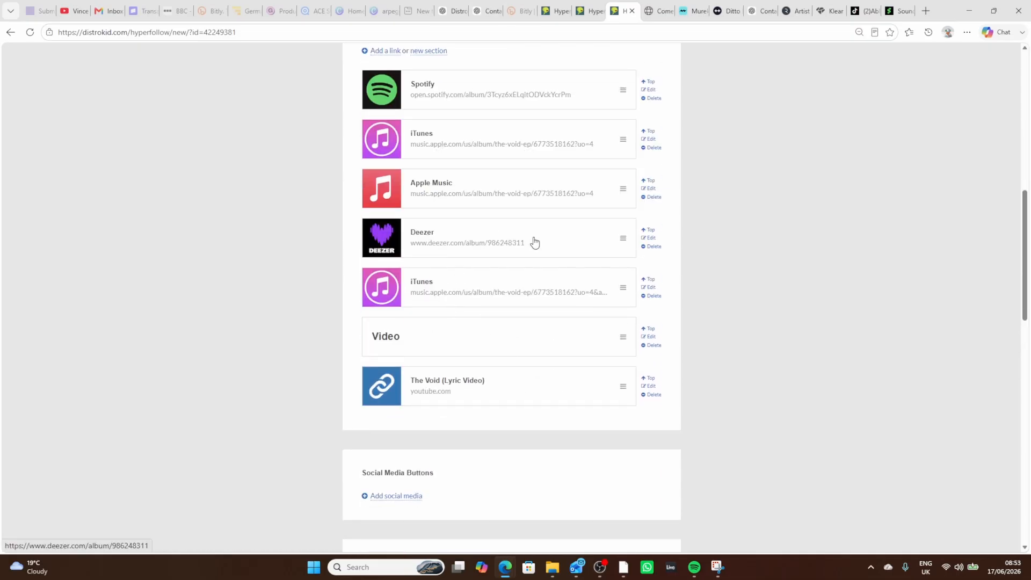
# - Check the title and URL of the Deezer link in its edit form, leaving without saving
pyautogui.click(651, 238)
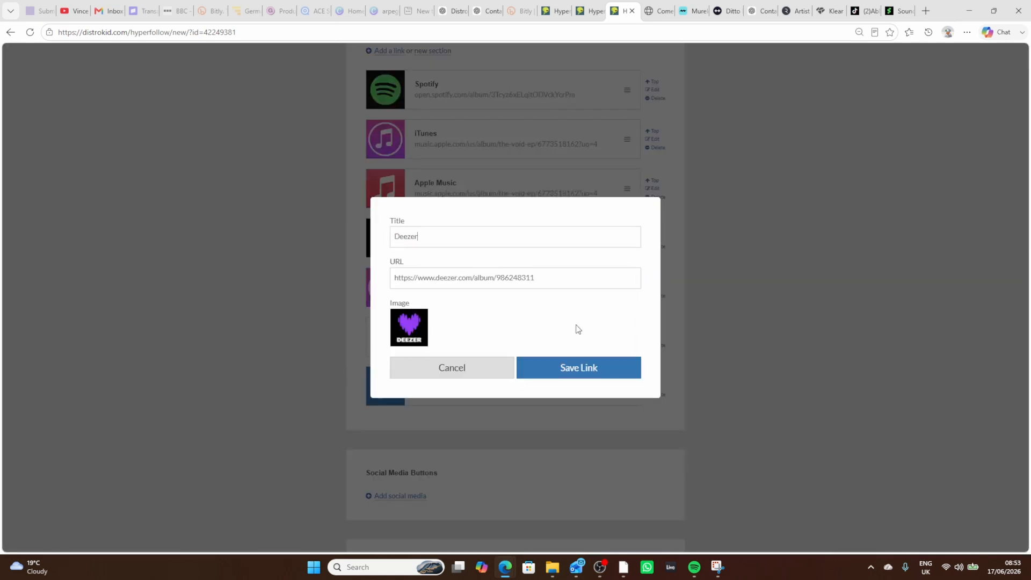
pyautogui.moveTo(564, 278); pyautogui.dragTo(356, 289)
pyautogui.click(569, 297)
pyautogui.click(494, 368)
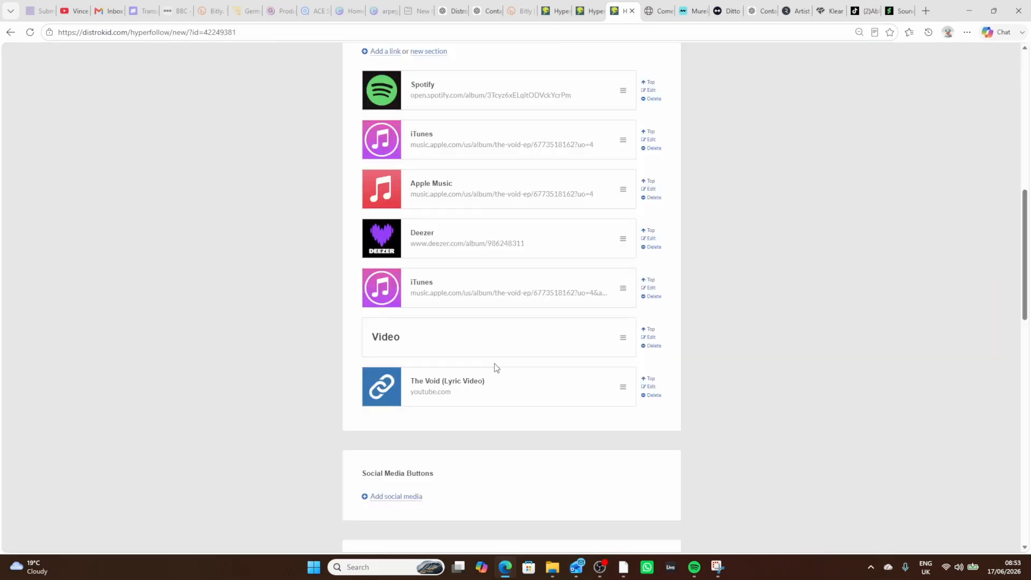
# - Add a TikTok social media button to the page with the handle "glowwaveofficial"
pyautogui.scroll(-4, 462, 349)
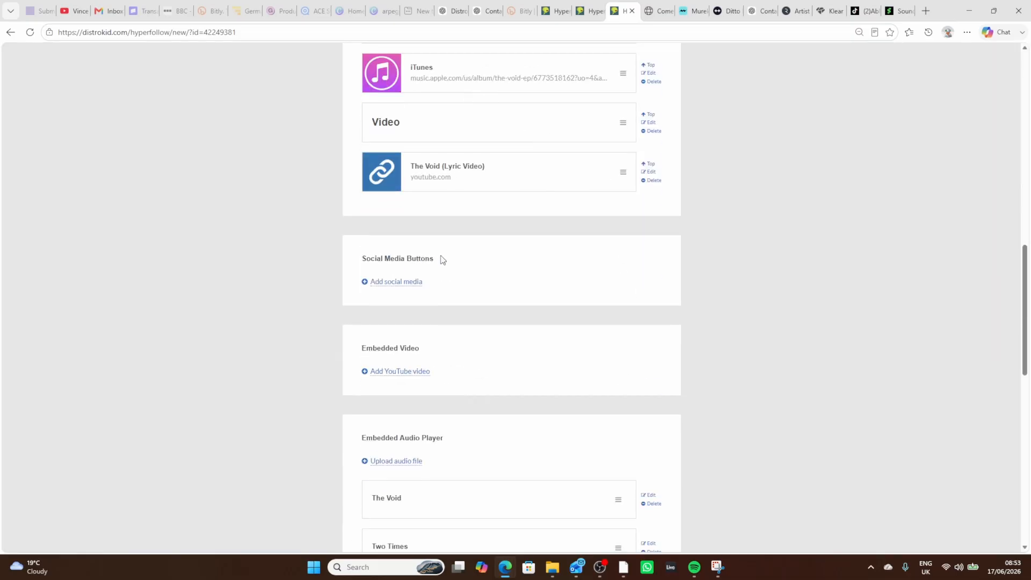
pyautogui.scroll(15, 443, 252)
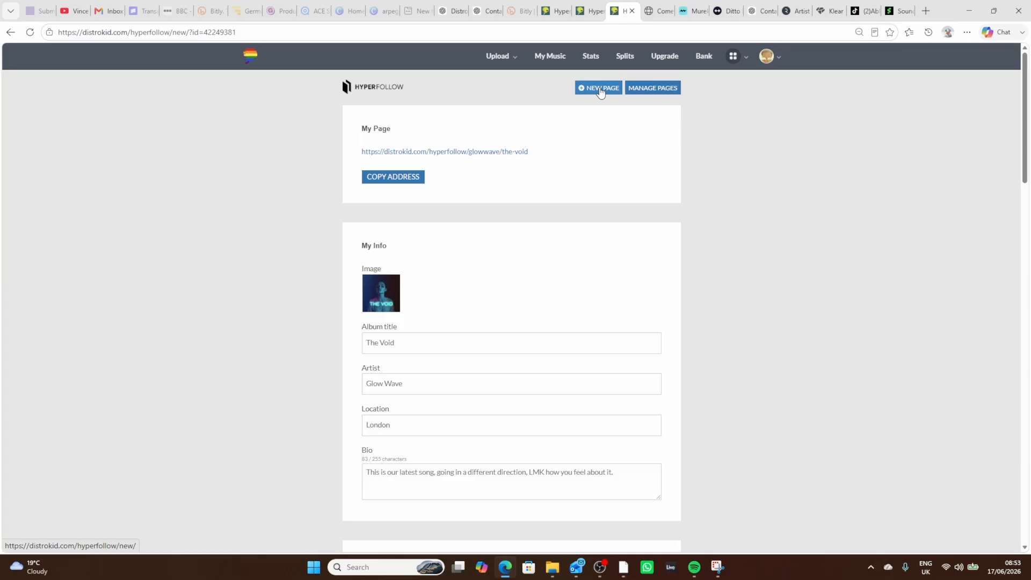
pyautogui.scroll(-12, 601, 92)
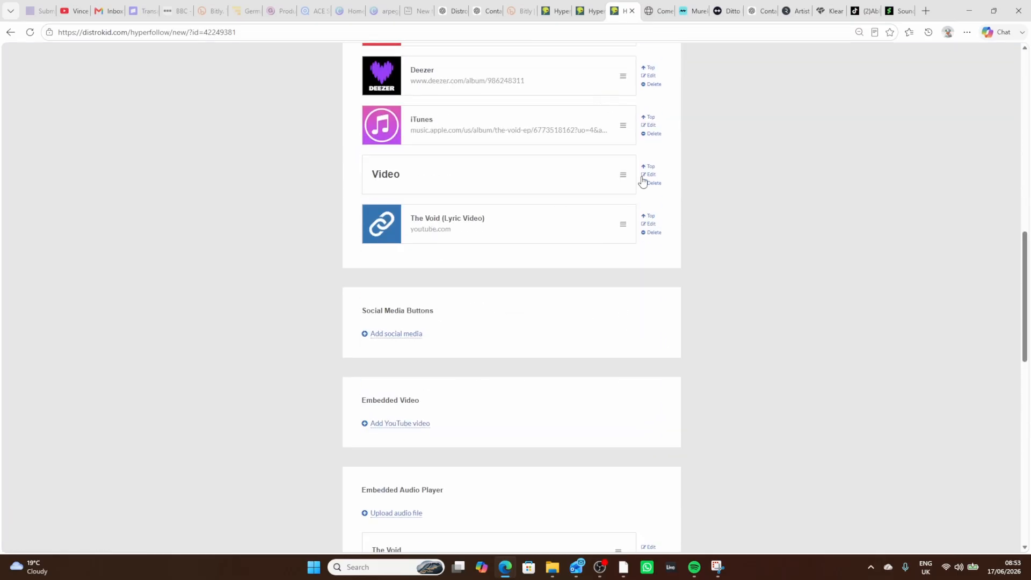
pyautogui.click(411, 337)
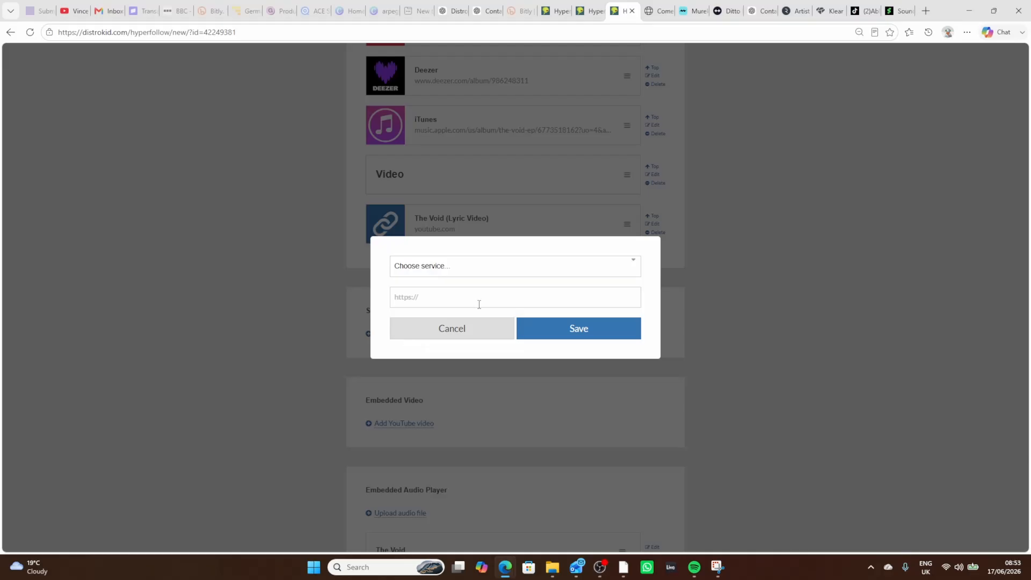
pyautogui.click(452, 272)
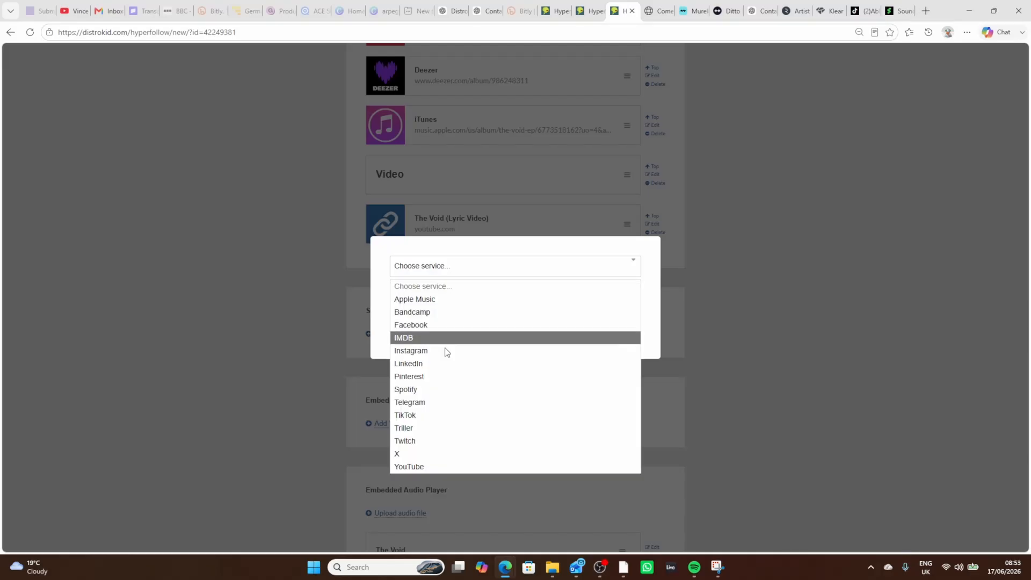
pyautogui.click(442, 418)
pyautogui.click(416, 296)
pyautogui.write('glowwaveofficial')
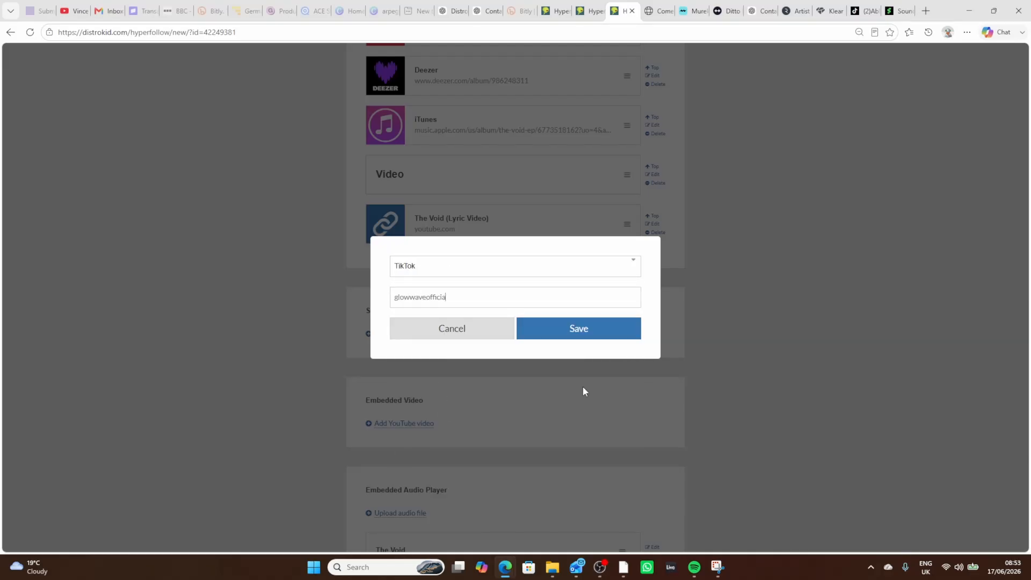
pyautogui.press('Return')
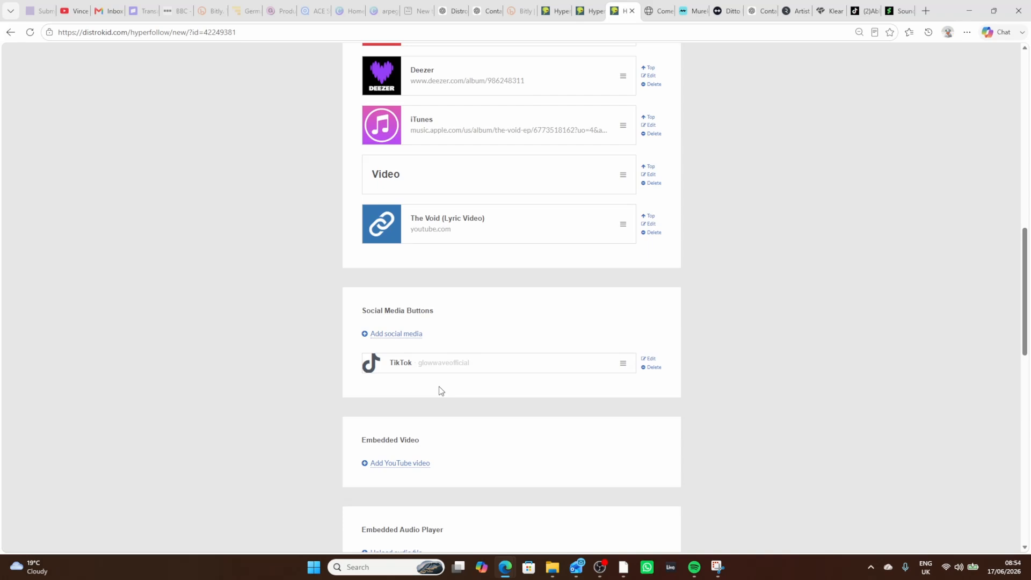
# - Look at the form for embedding a YouTube video and cancel it without entering a URL
pyautogui.scroll(-4, 439, 390)
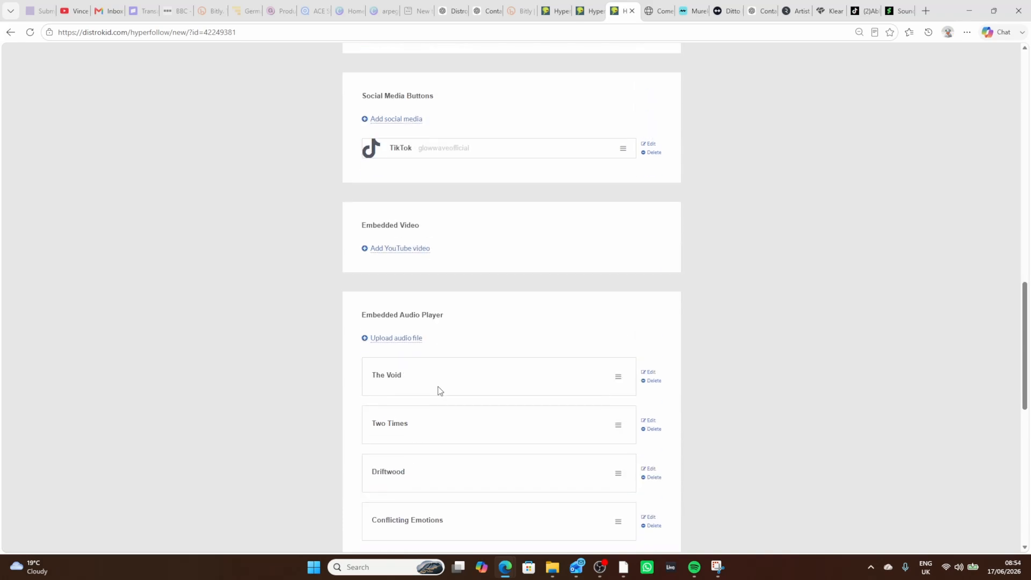
pyautogui.click(391, 252)
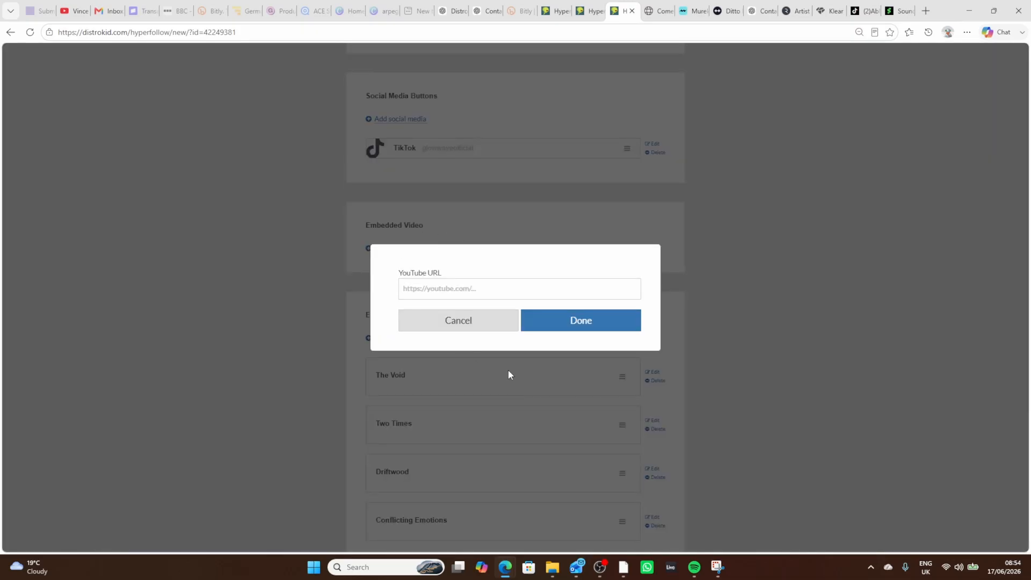
pyautogui.click(501, 325)
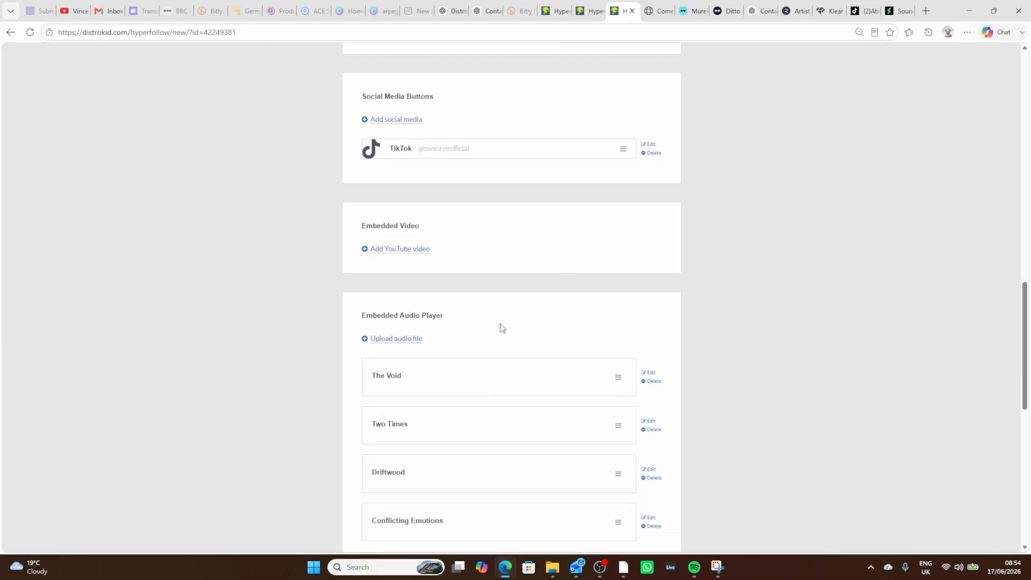
# - Look at the form for uploading an audio file to the embedded player and cancel it without choosing a file
pyautogui.scroll(-2, 496, 305)
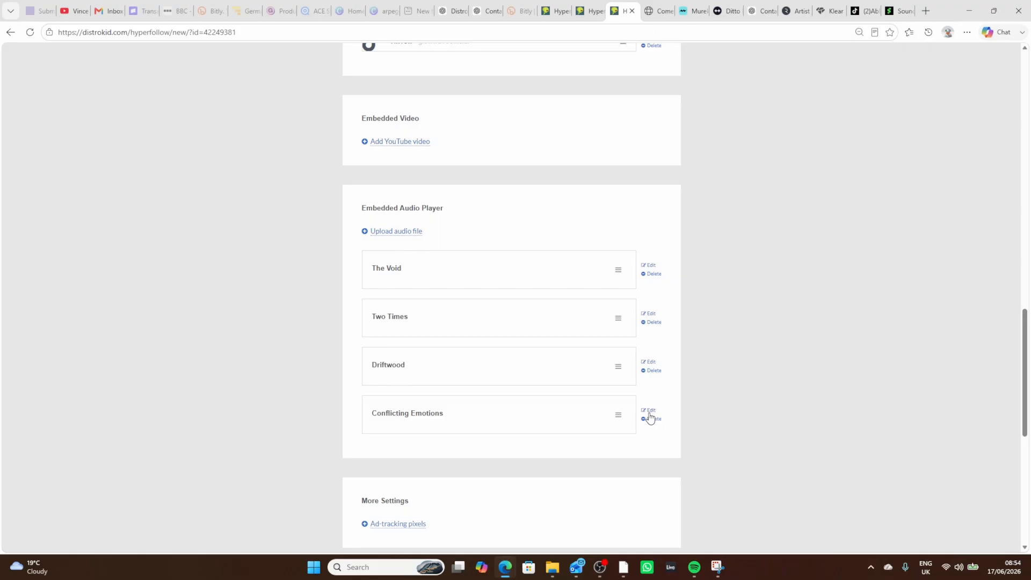
pyautogui.click(397, 231)
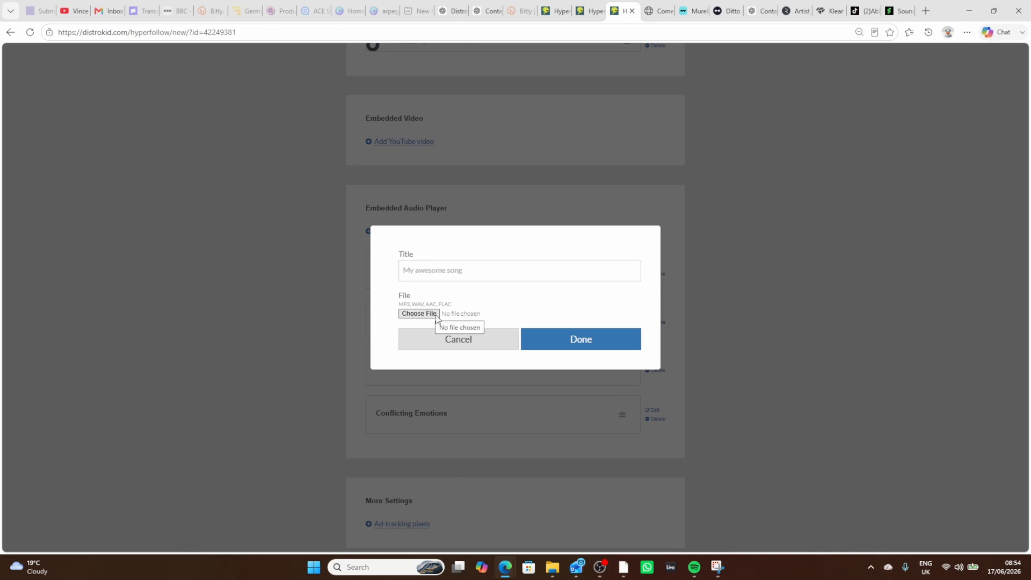
pyautogui.click(486, 346)
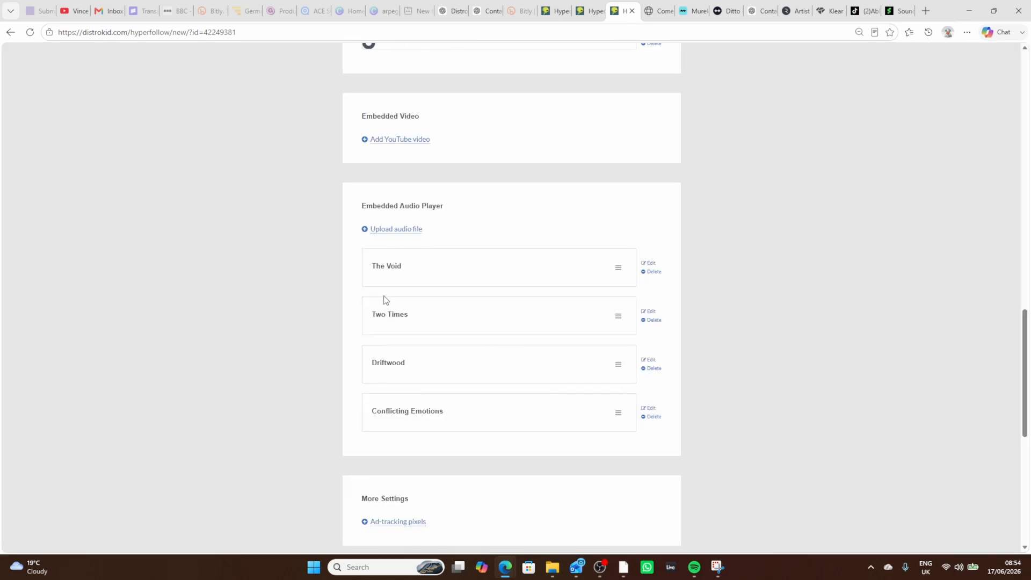
# - Look at the ad-tracking pixels form for the Facebook/Meta and Google ads IDs and cancel it without entering anything
pyautogui.scroll(-5, 384, 299)
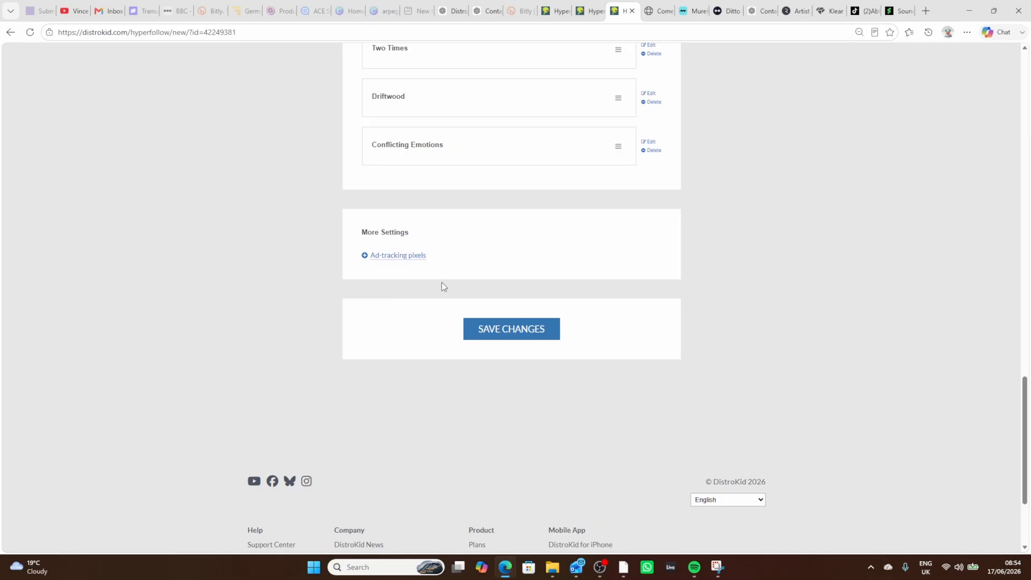
pyautogui.click(403, 256)
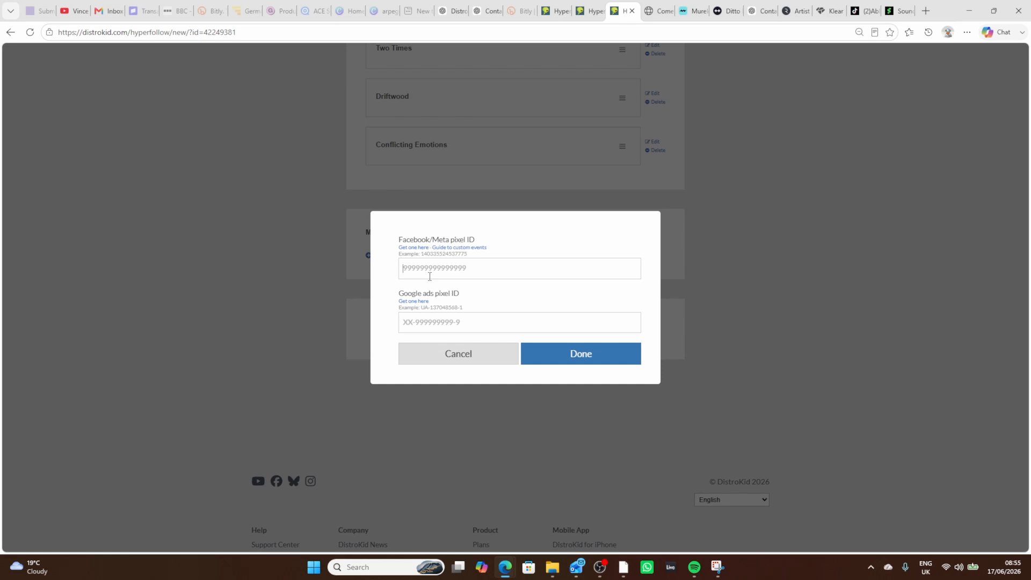
pyautogui.click(458, 355)
# - Review the customized page settings from start to end and save the changes to the HyperFollow page
pyautogui.scroll(8, 815, 215)
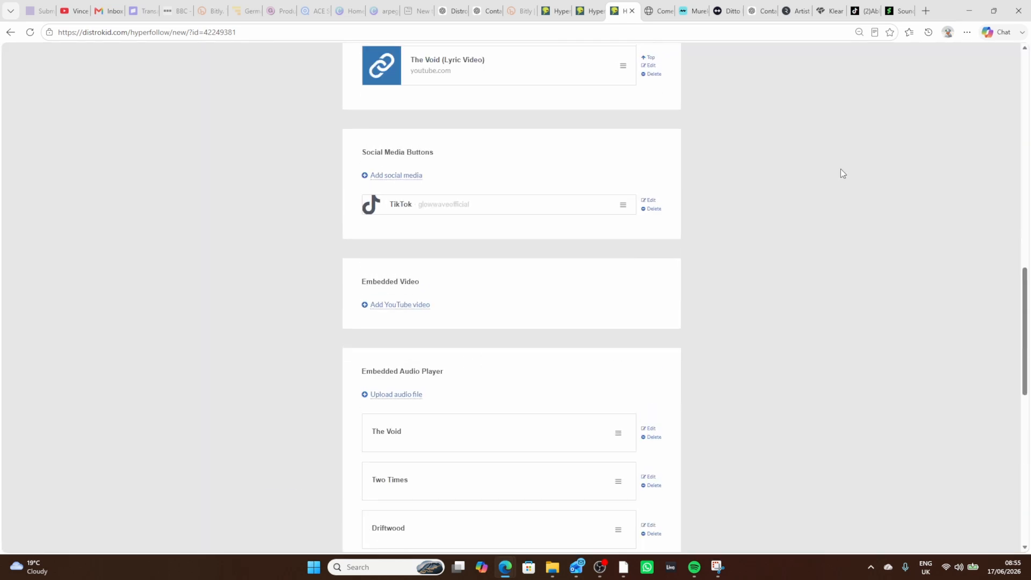
pyautogui.scroll(10, 841, 173)
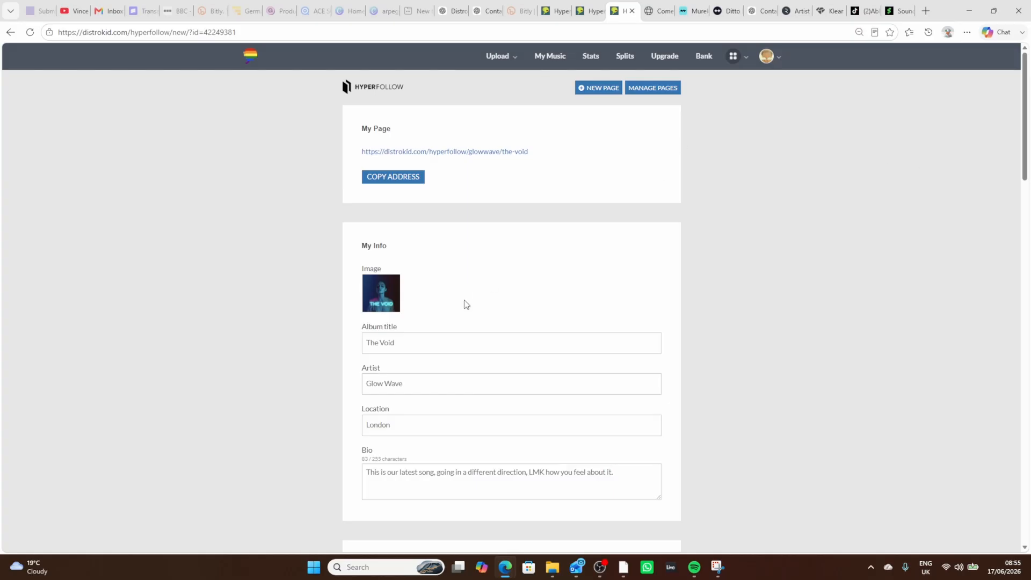
pyautogui.scroll(-20, 465, 304)
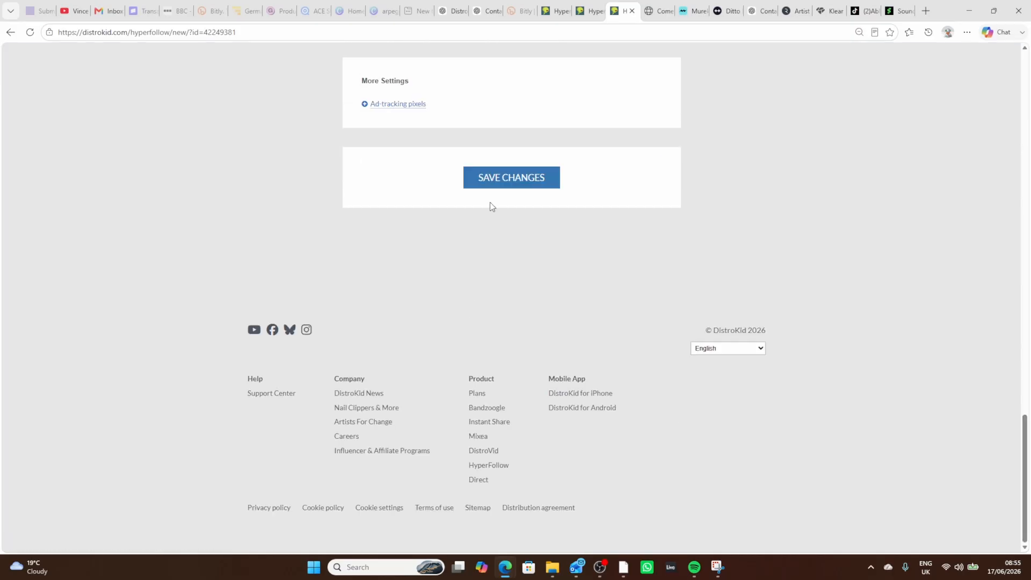
pyautogui.click(495, 176)
# - Examine the HyperFollow preview of "The Void", including its bio, audio player, streaming links and Video section
pyautogui.moveTo(400, 216); pyautogui.dragTo(428, 215)
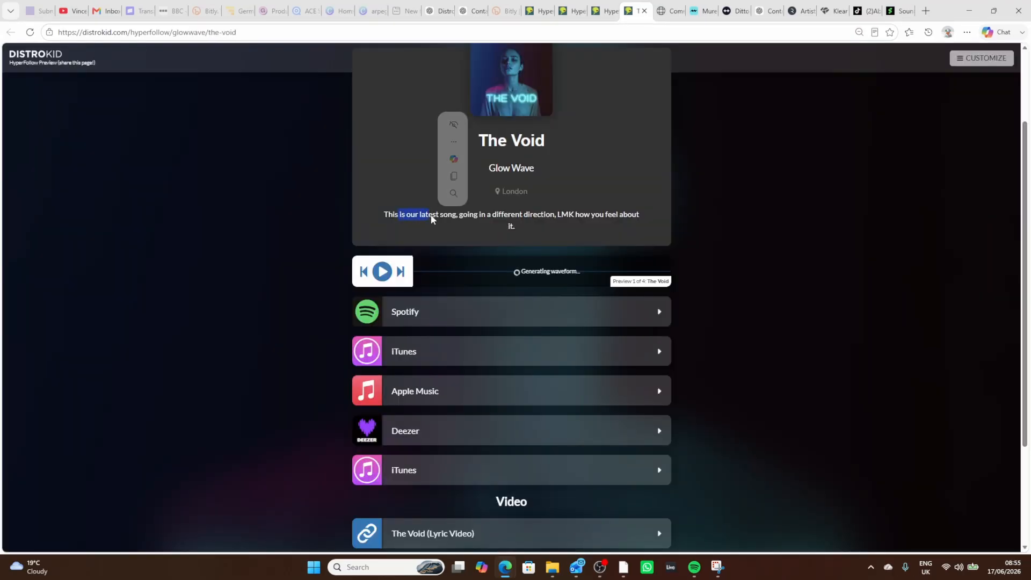
pyautogui.click(413, 224)
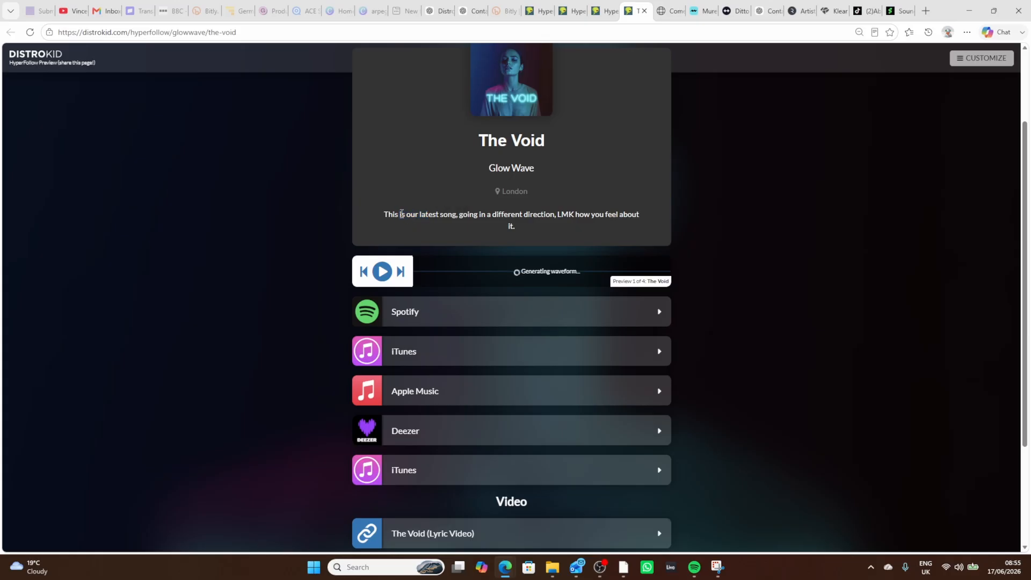
pyautogui.scroll(2, 436, 346)
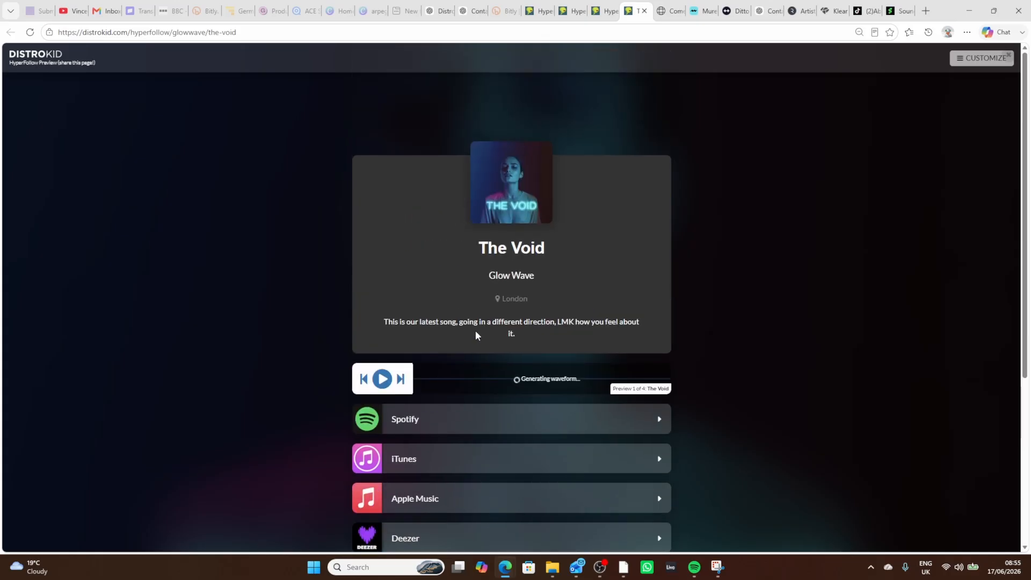
pyautogui.scroll(-4, 484, 323)
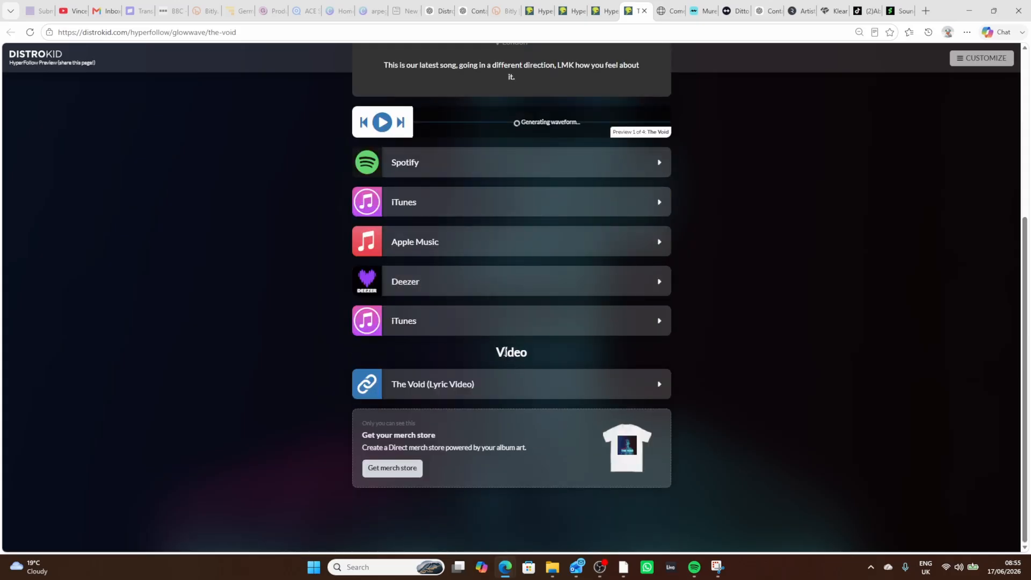
pyautogui.moveTo(503, 351); pyautogui.dragTo(532, 350)
# - Open the Mini Videos tool and start a video with the Rope design for the song "The Void"
pyautogui.click(982, 57)
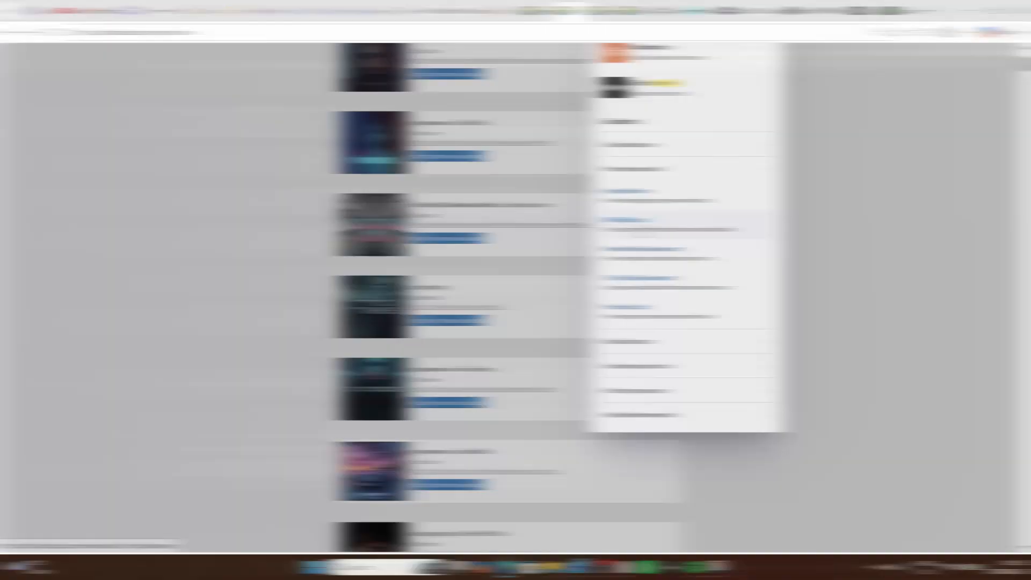
pyautogui.click(640, 229)
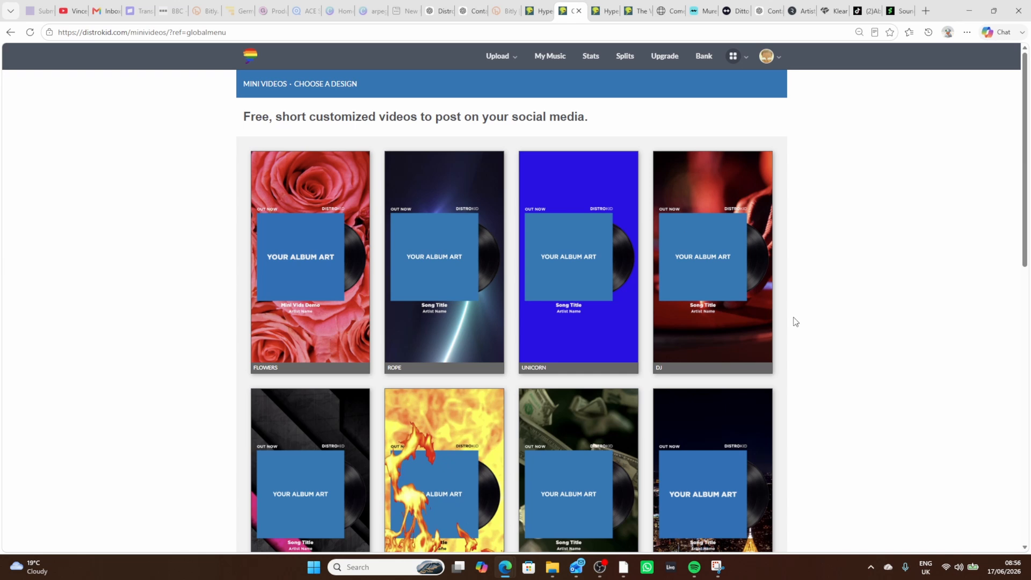
pyautogui.click(441, 259)
pyautogui.click(527, 150)
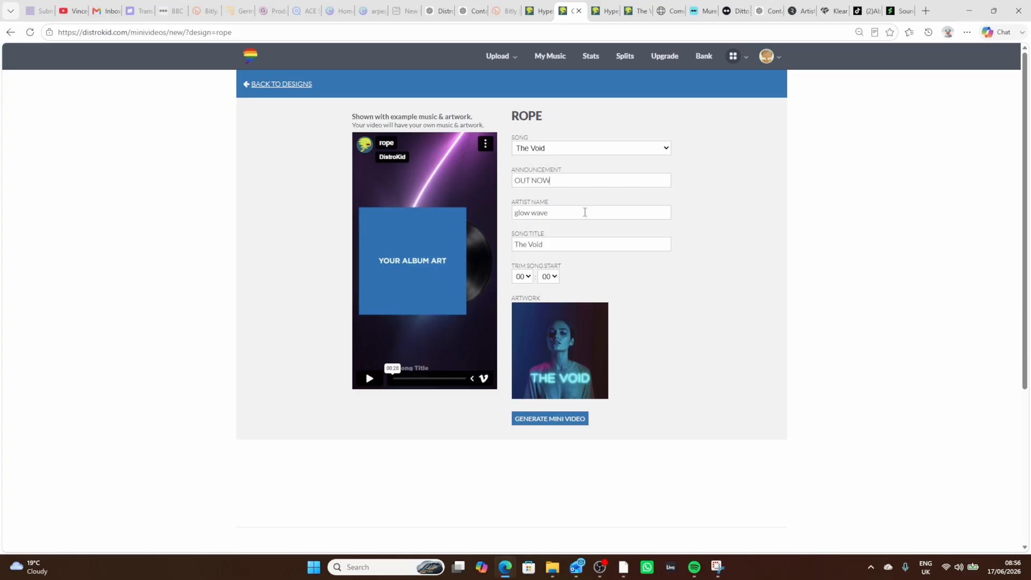
# - Preview the Rope example video and generate the mini video with the announcement "OUT NOW" and a song start of 00:00
pyautogui.click(522, 277)
pyautogui.click(613, 279)
pyautogui.click(402, 305)
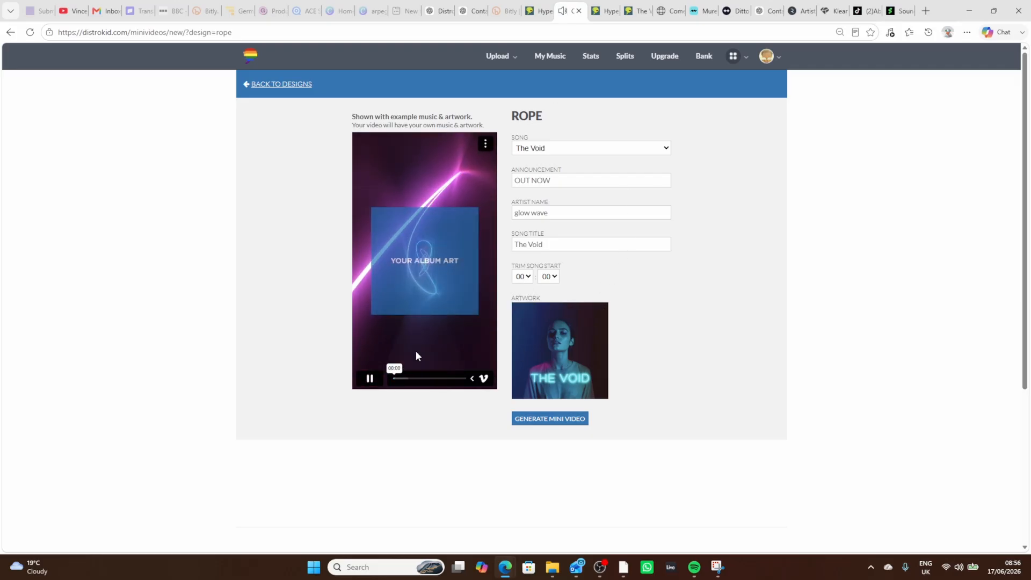
pyautogui.click(374, 378)
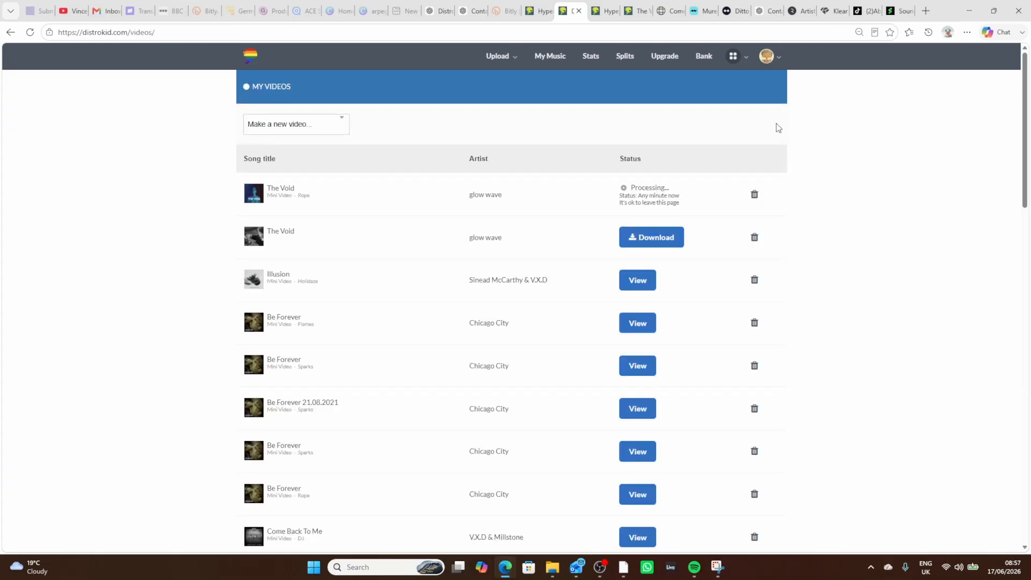
# - Open the Promo Cards tool among the self-promotion goodies
pyautogui.click(733, 57)
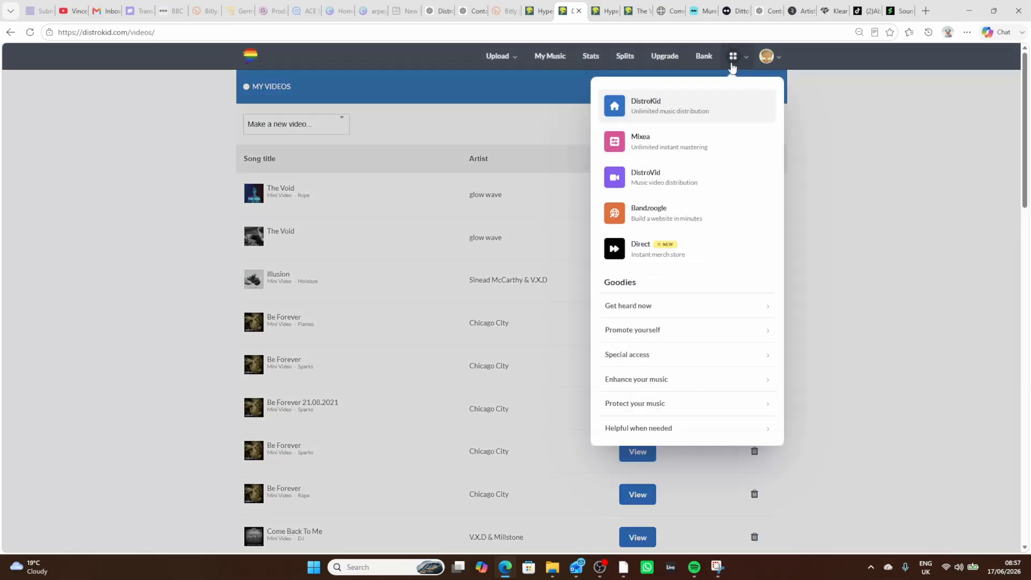
pyautogui.click(650, 421)
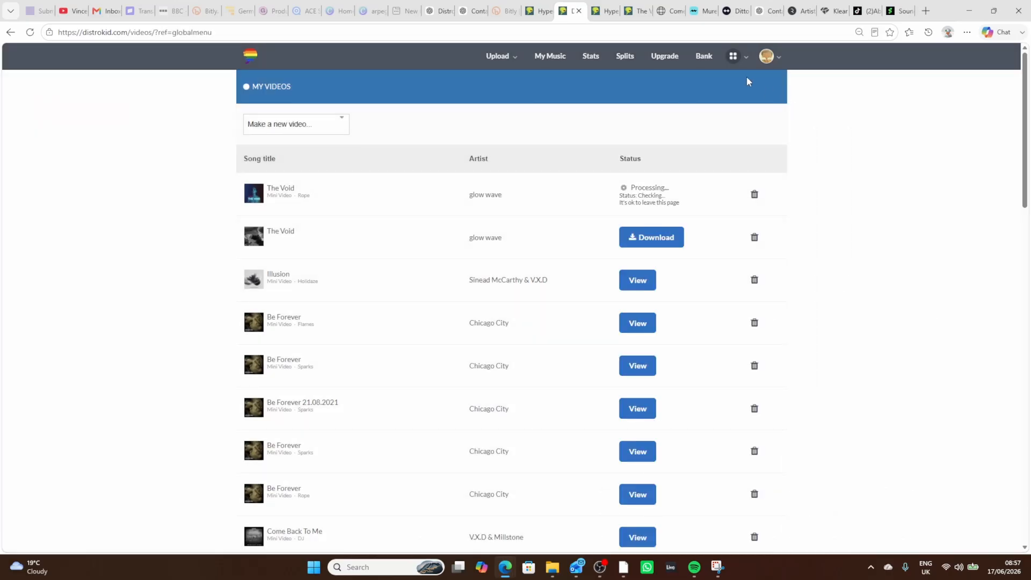
pyautogui.click(736, 65)
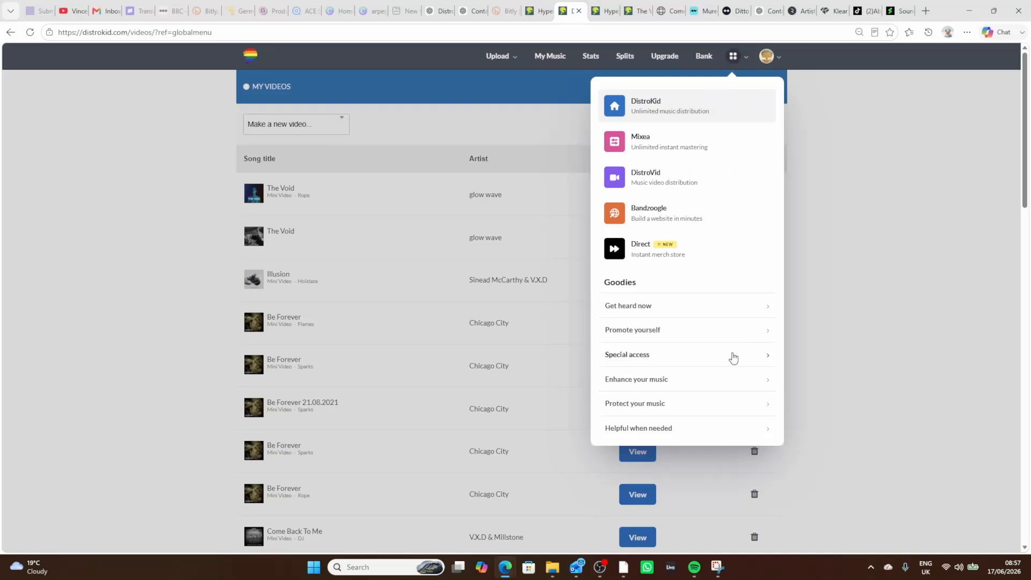
pyautogui.click(649, 334)
pyautogui.click(665, 356)
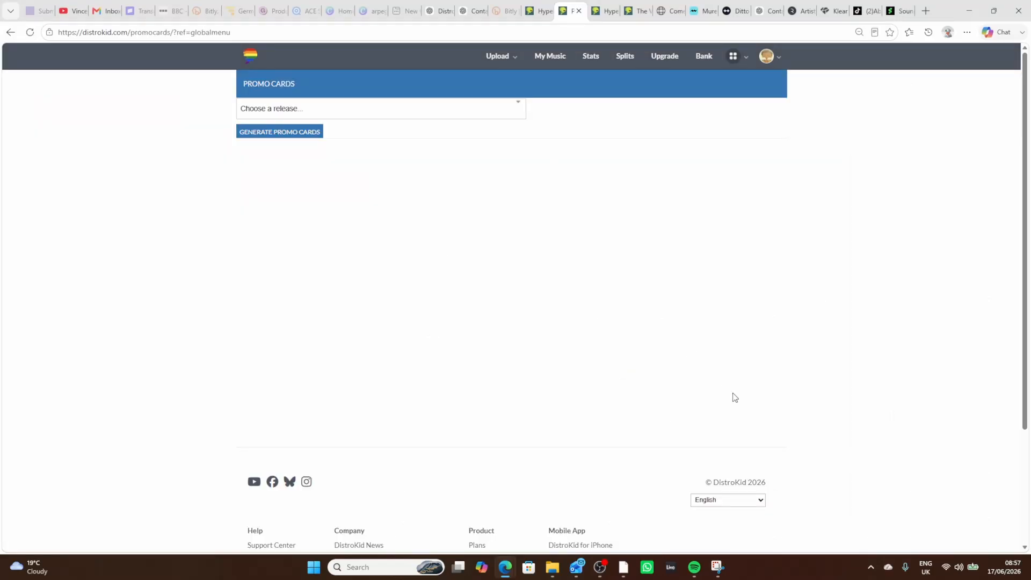
# - Generate promo cards for the release "The Void"
pyautogui.click(328, 110)
pyautogui.scroll(-15, 309, 285)
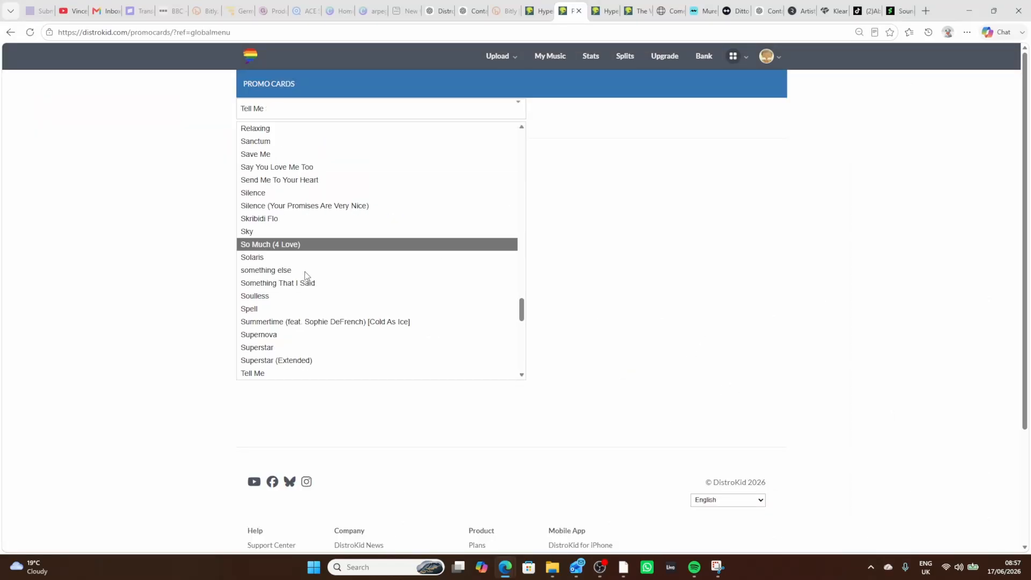
pyautogui.click(314, 298)
pyautogui.click(276, 135)
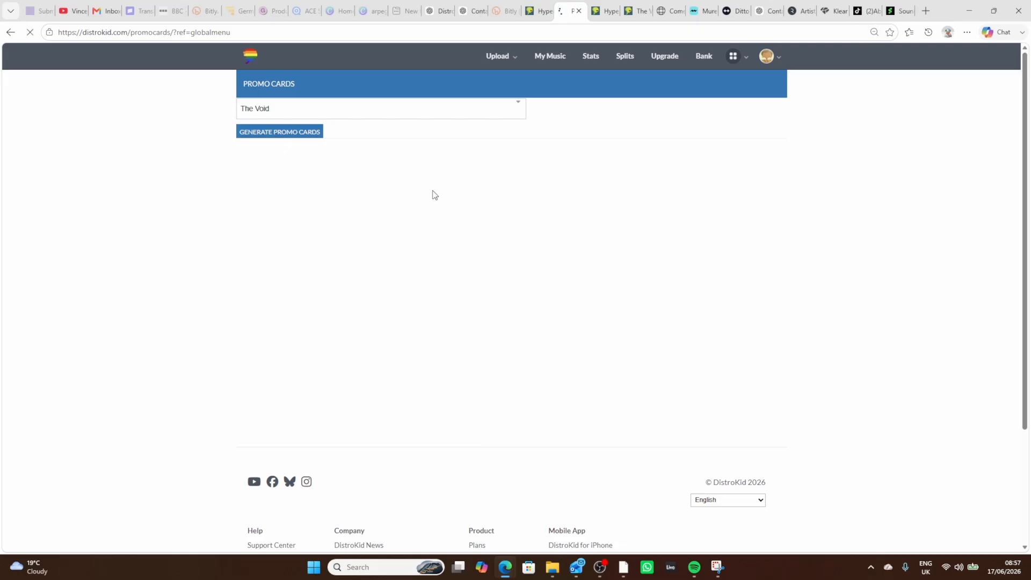
# - Look at the sharing options for the Aurora promo card, close them and browse the remaining card designs
pyautogui.scroll(-5, 520, 246)
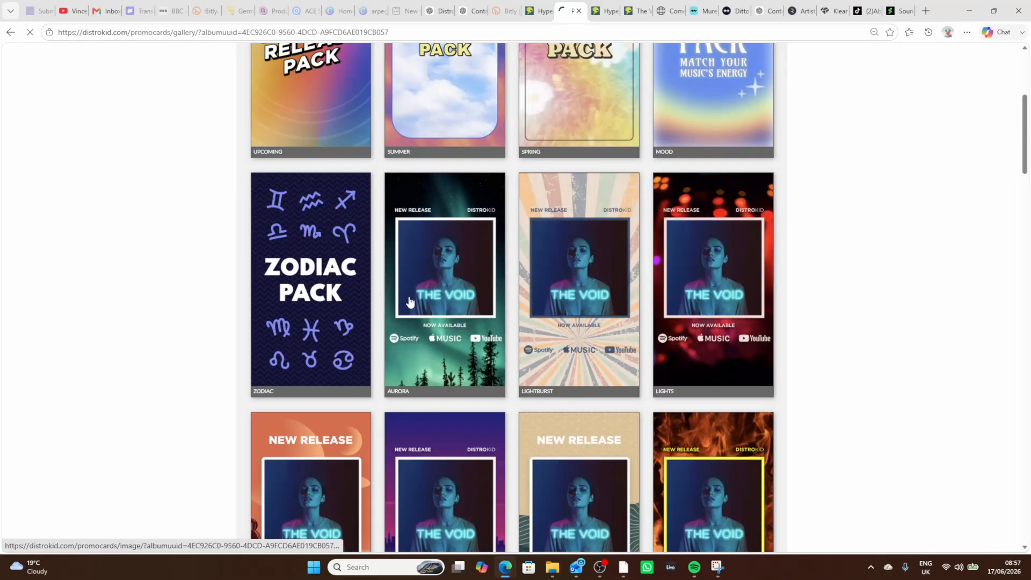
pyautogui.click(451, 276)
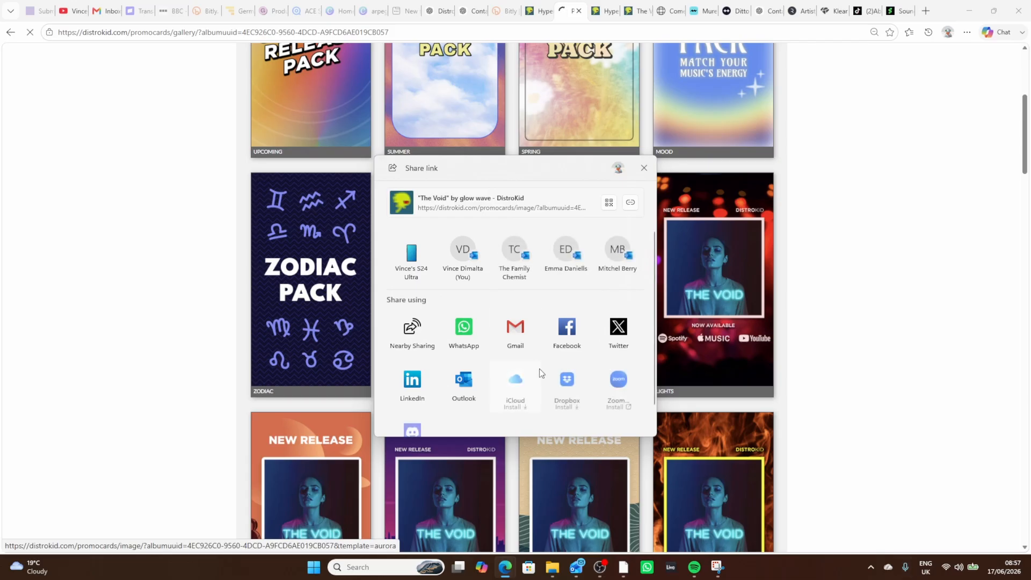
pyautogui.scroll(-1, 486, 350)
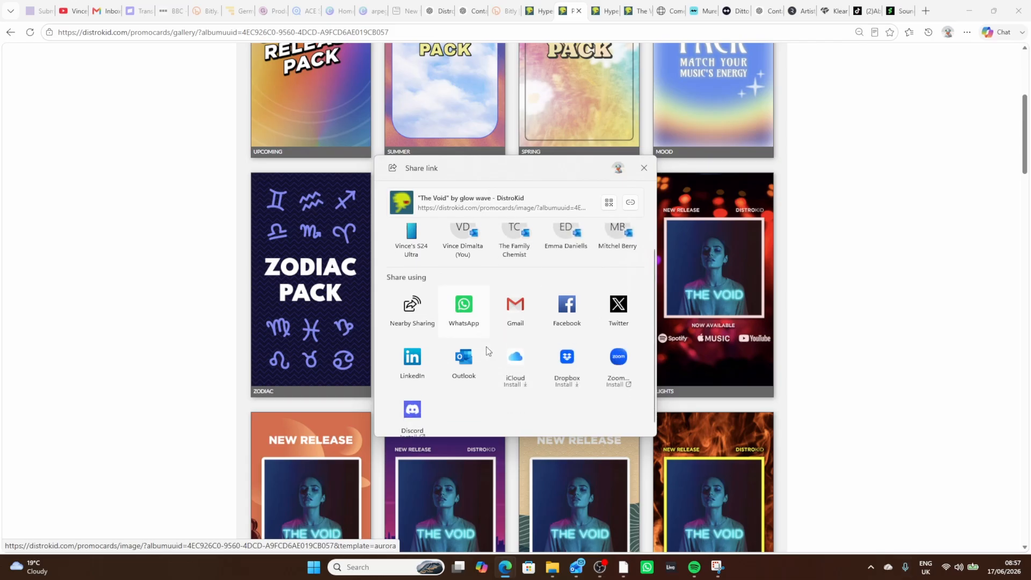
pyautogui.scroll(1, 502, 301)
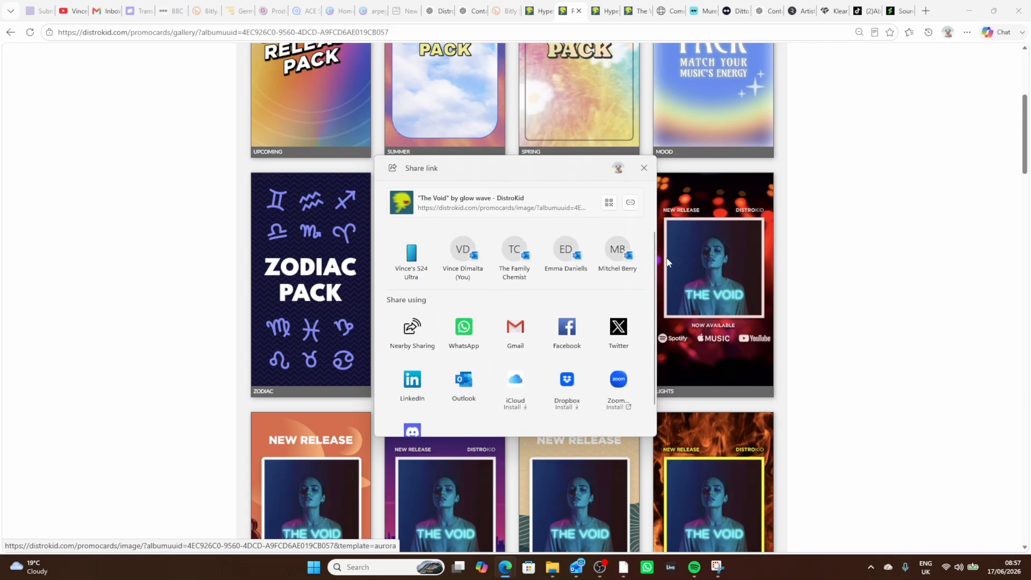
pyautogui.click(668, 262)
pyautogui.scroll(-5, 726, 323)
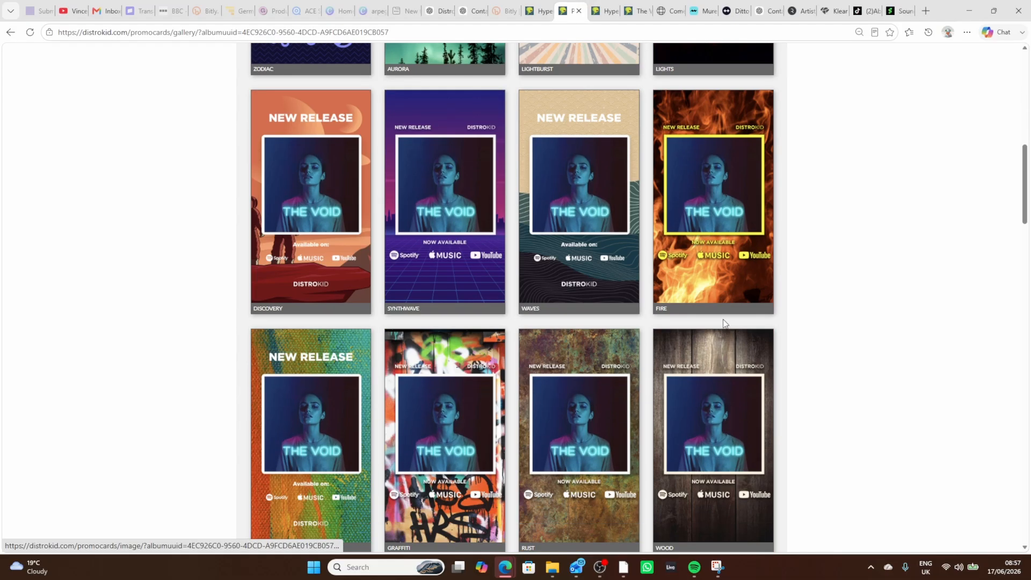
pyautogui.scroll(-18, 723, 323)
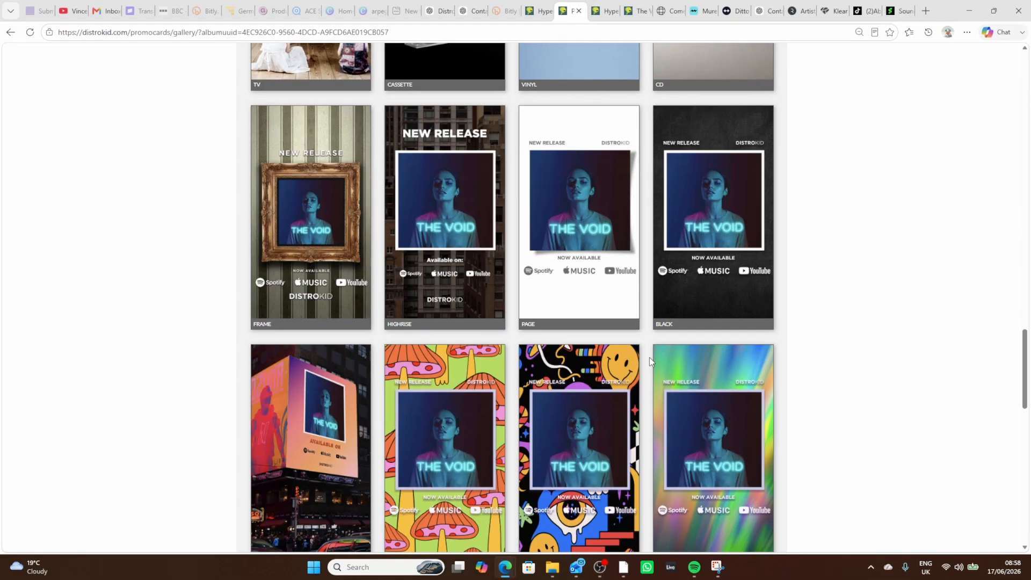
pyautogui.scroll(-4, 650, 356)
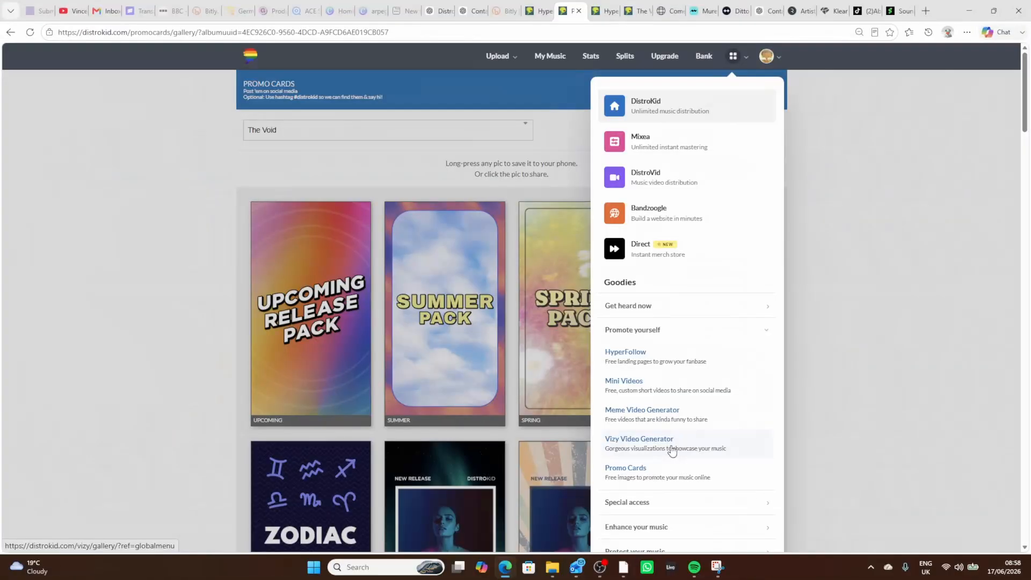
# - Open the Vizy Video Generator and start a video from the Outrun template for the song "The Void"
pyautogui.click(672, 450)
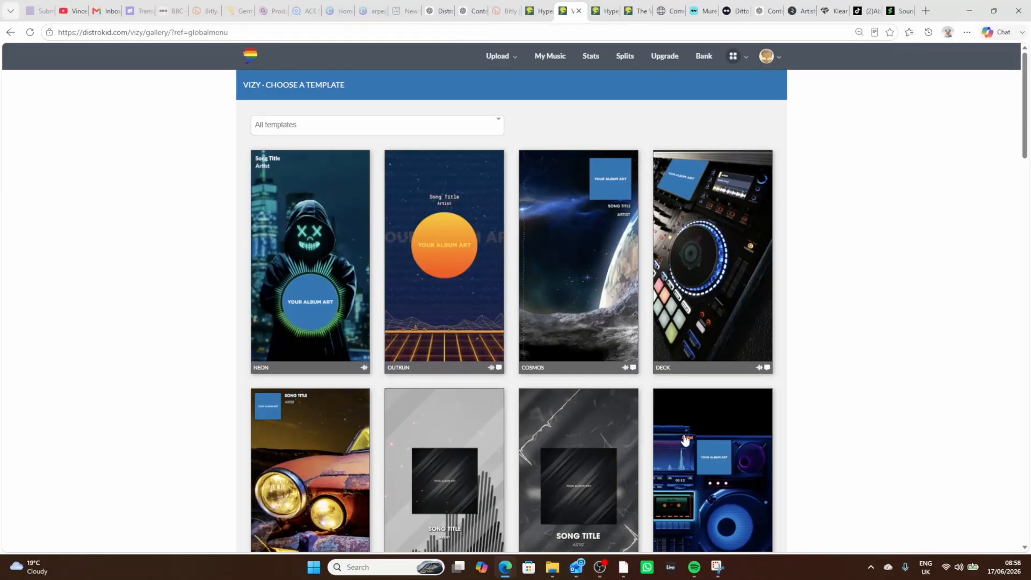
pyautogui.scroll(-6, 769, 370)
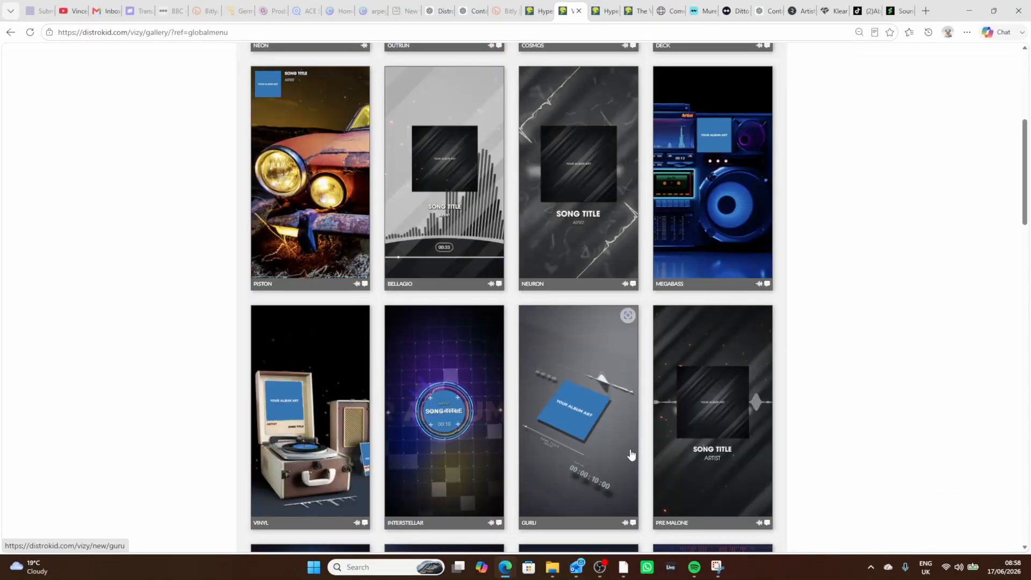
pyautogui.scroll(6, 598, 395)
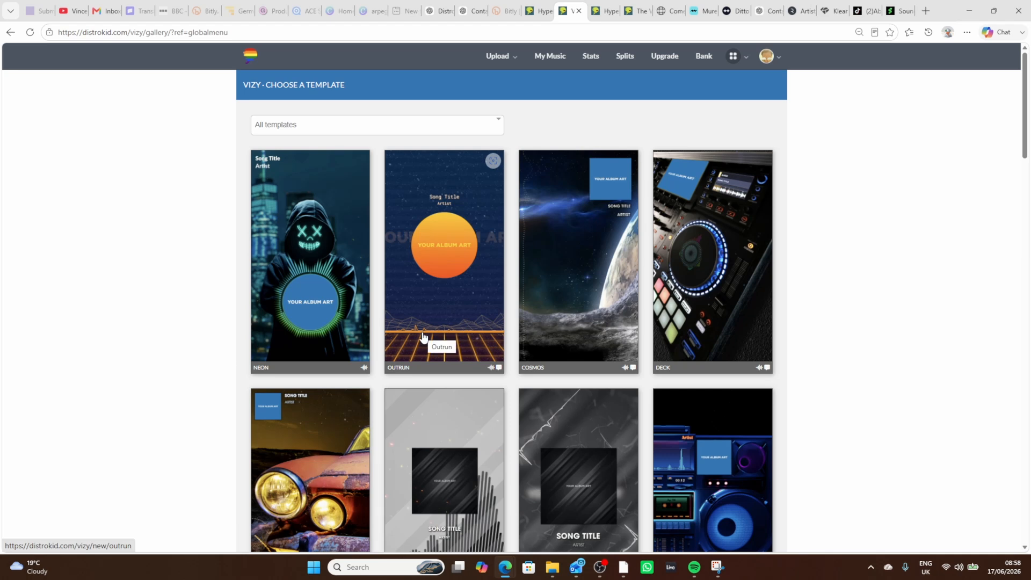
pyautogui.click(449, 295)
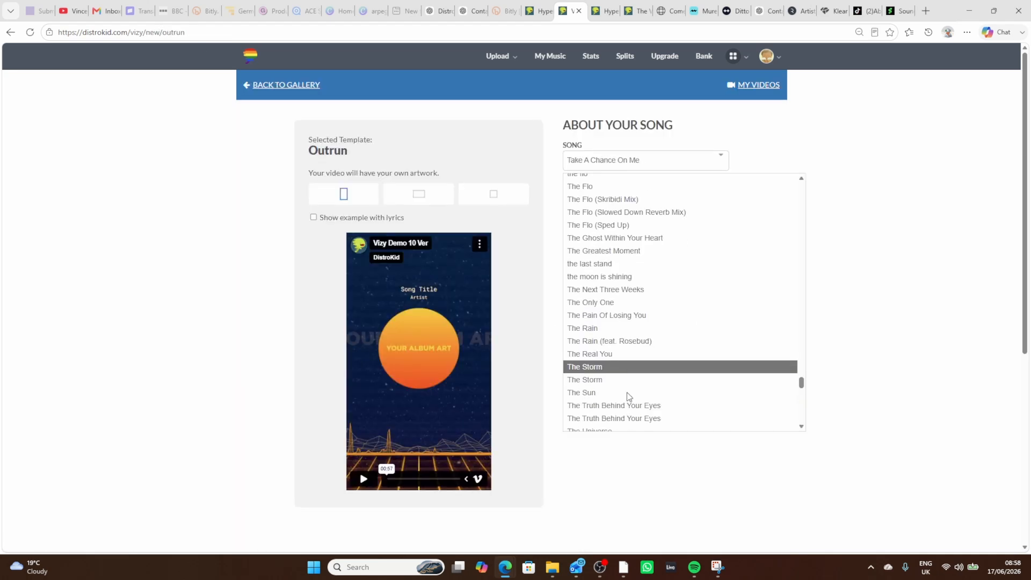
pyautogui.scroll(-3, 627, 394)
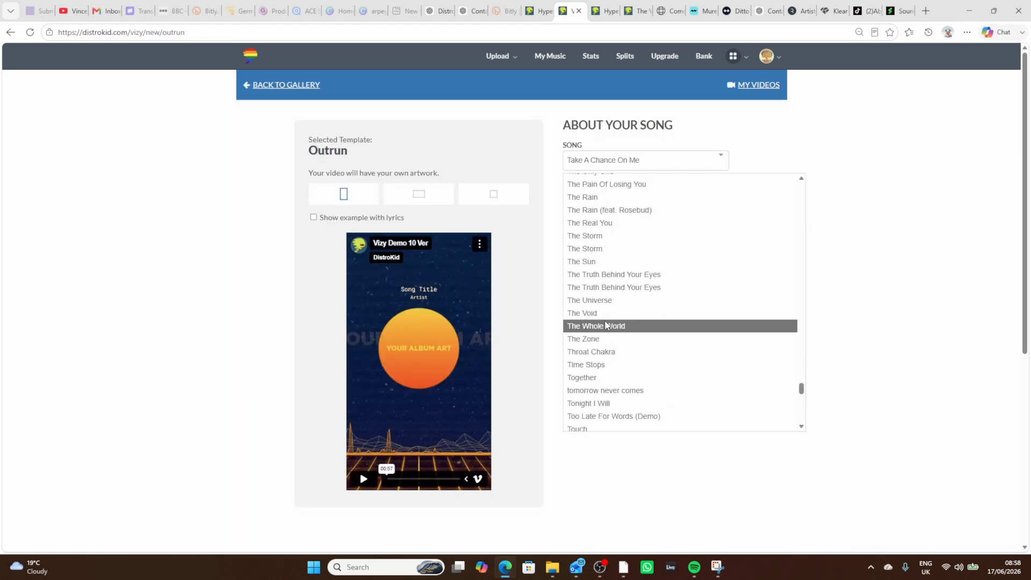
pyautogui.click(591, 313)
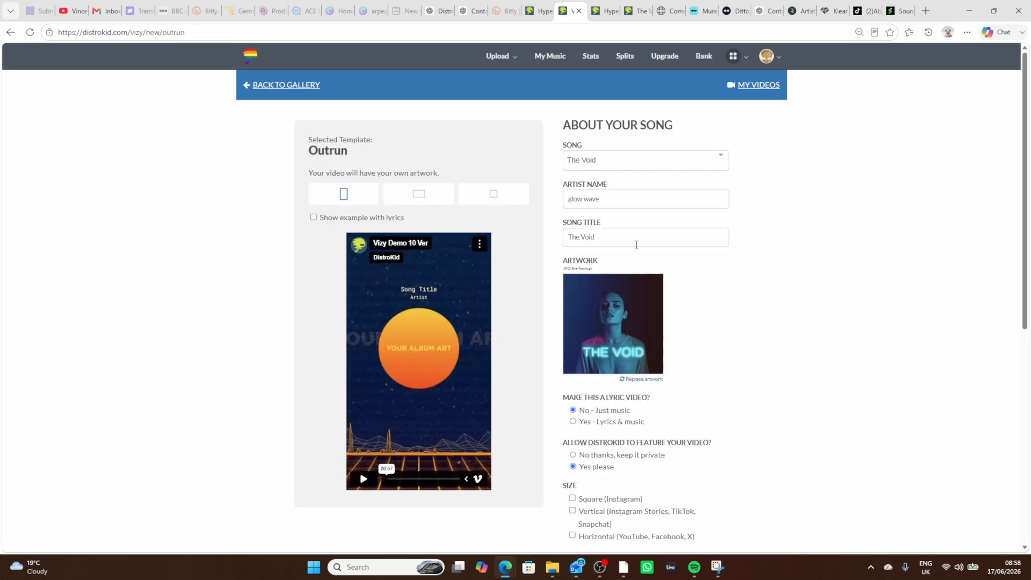
# - Try the "Yes - Lyrics & music" option for a lyric video, check its requirements and return to "No - Just music"
pyautogui.click(573, 421)
pyautogui.scroll(-4, 606, 322)
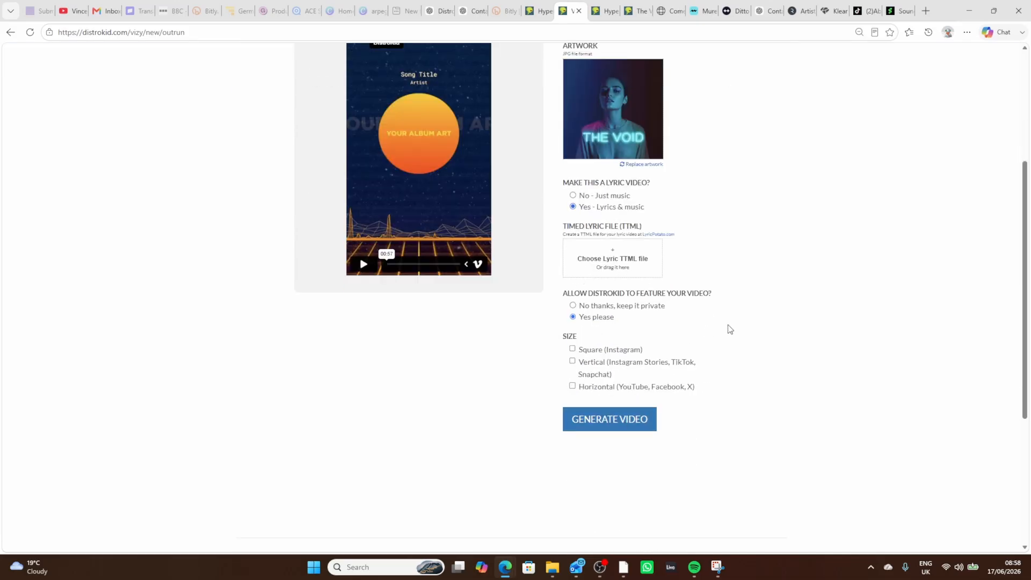
pyautogui.scroll(4, 712, 321)
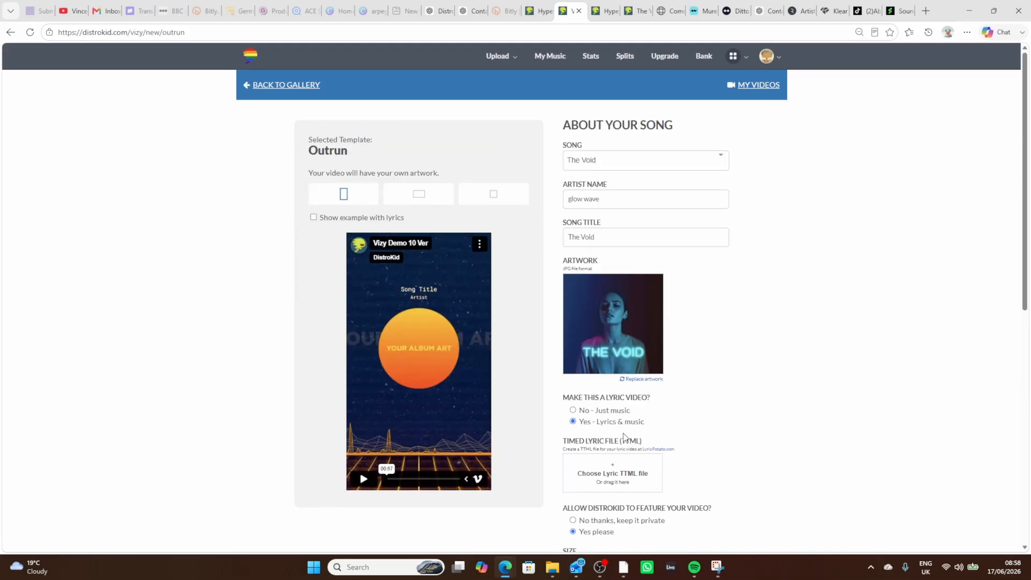
pyautogui.click(573, 410)
# - Try the Square, Vertical and Horizontal video sizes and keep only Vertical (Instagram Stories, TikTok, Snapchat) selected
pyautogui.scroll(-1, 672, 469)
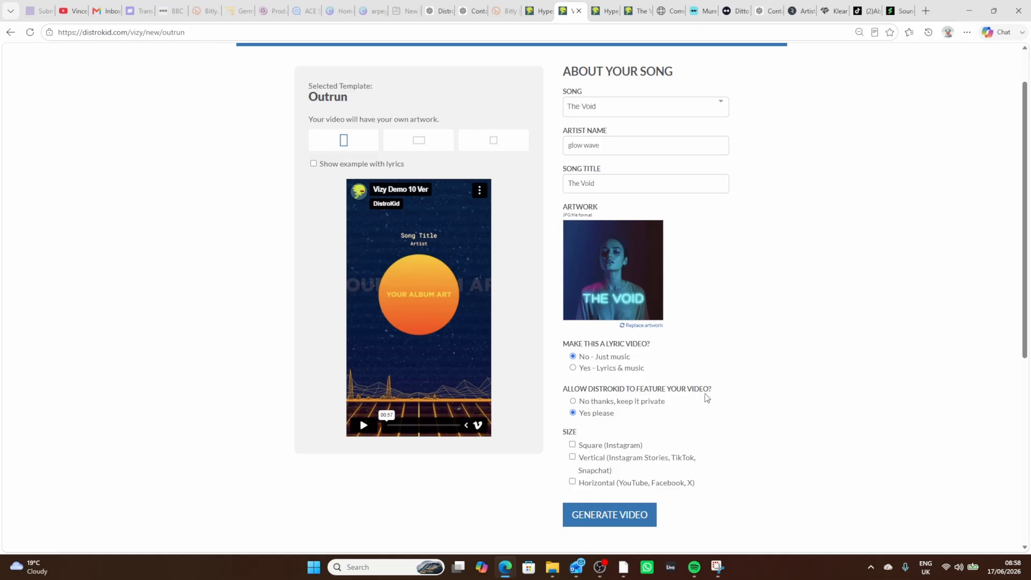
pyautogui.click(573, 446)
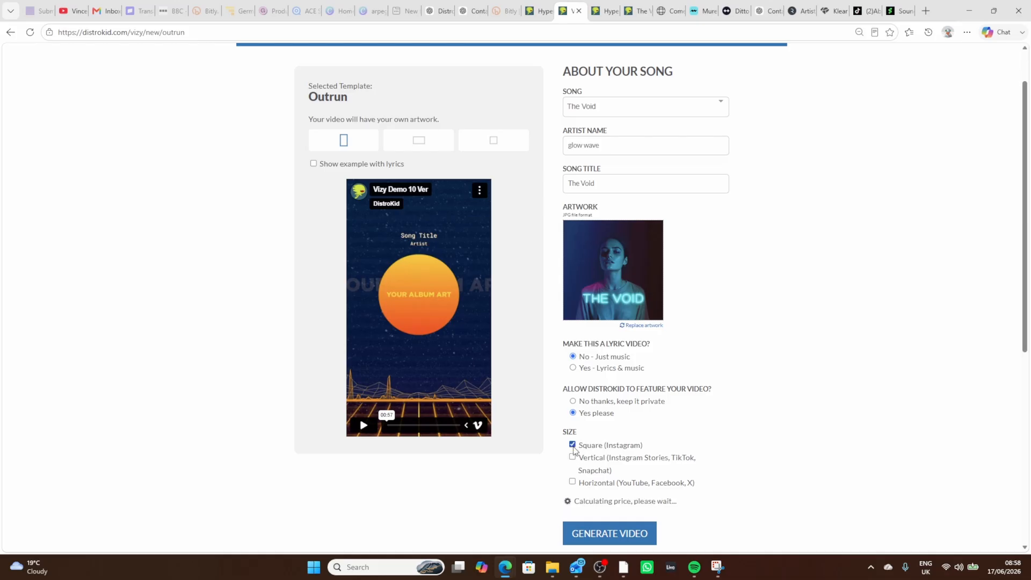
pyautogui.scroll(-3, 573, 450)
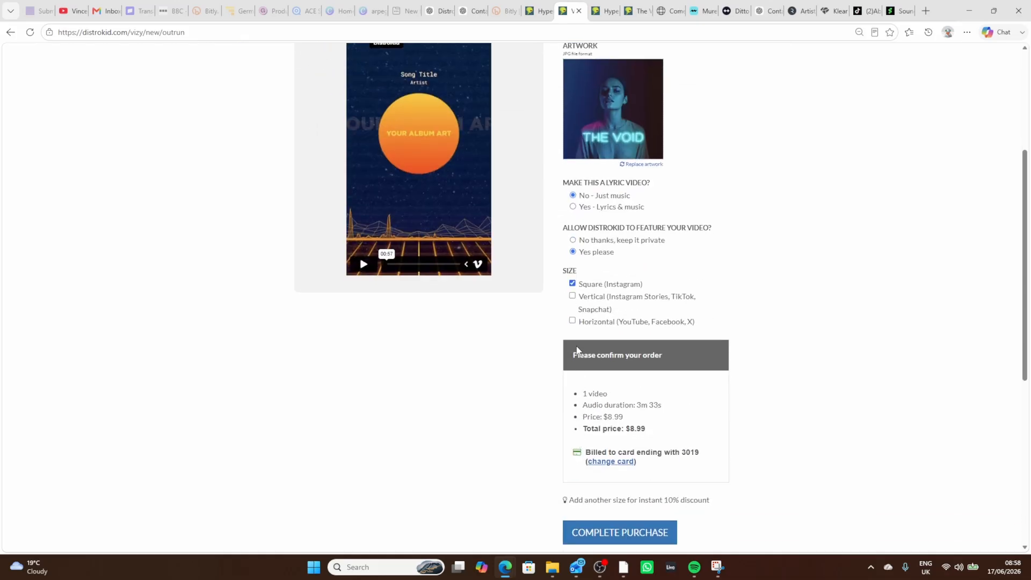
pyautogui.click(573, 296)
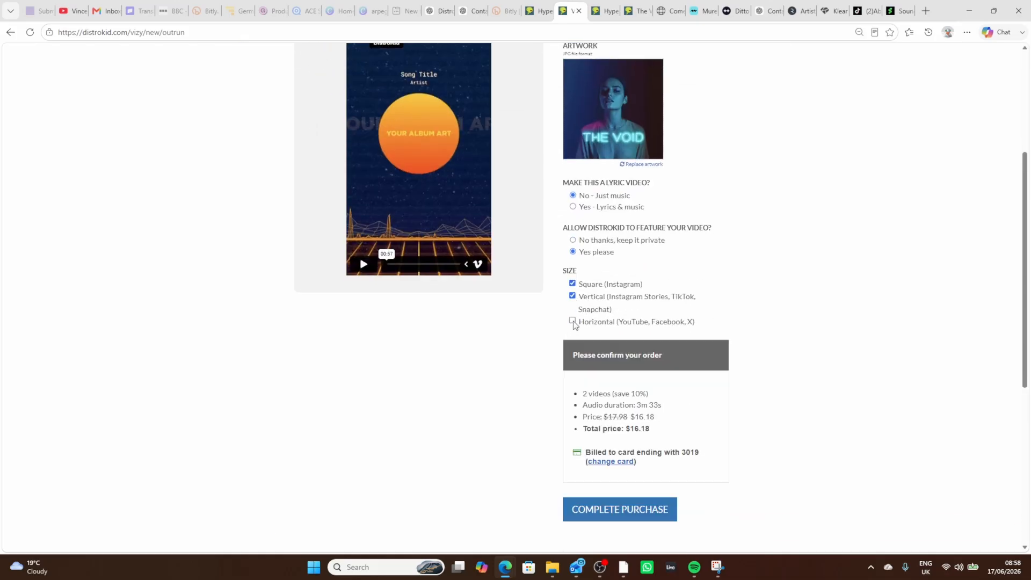
pyautogui.click(572, 321)
pyautogui.click(572, 283)
pyautogui.click(572, 321)
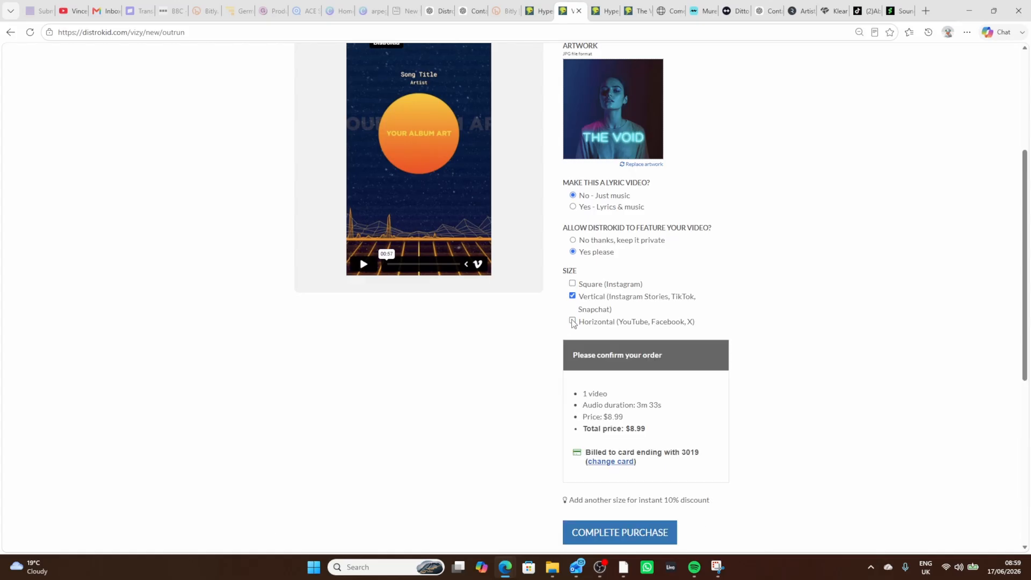
# - Play the Outrun example video, look at its additional options and pause the playback
pyautogui.scroll(3, 620, 429)
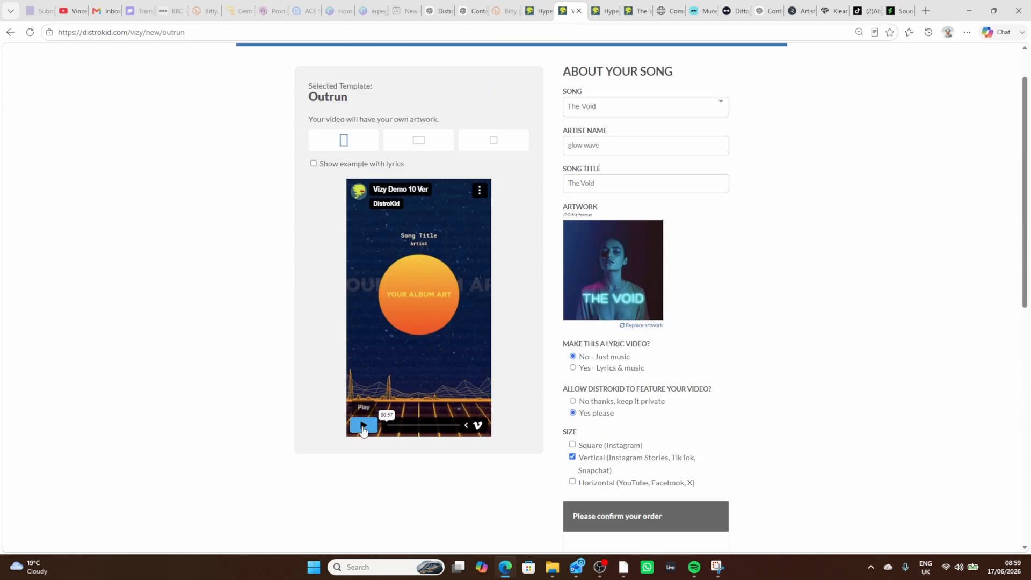
pyautogui.click(364, 424)
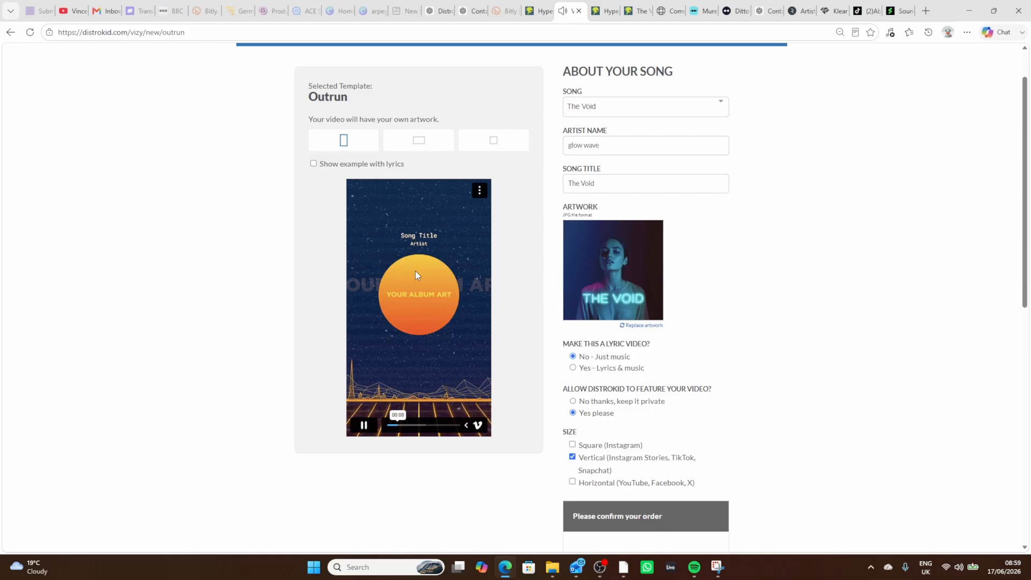
pyautogui.click(479, 192)
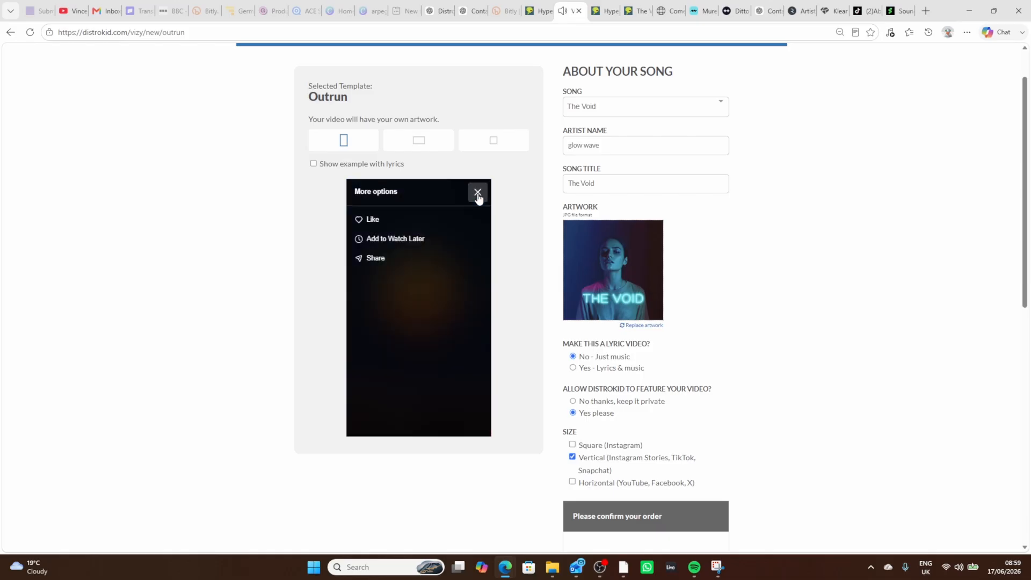
pyautogui.click(478, 196)
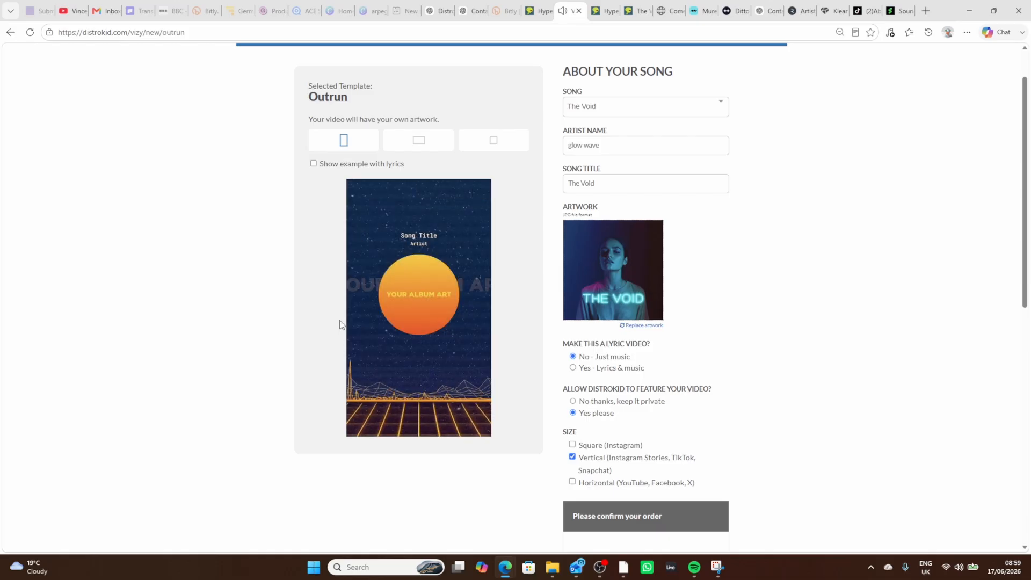
pyautogui.click(365, 427)
pyautogui.scroll(1, 732, 156)
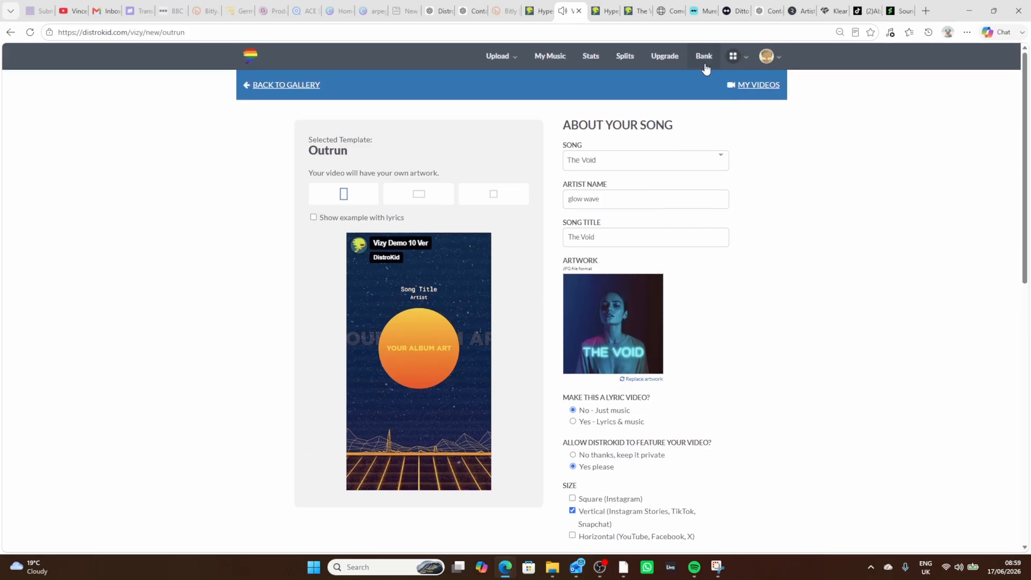
# - Show the self-promotion goodies and look over the remaining goodies categories
pyautogui.click(733, 55)
pyautogui.click(632, 333)
pyautogui.scroll(-3, 690, 329)
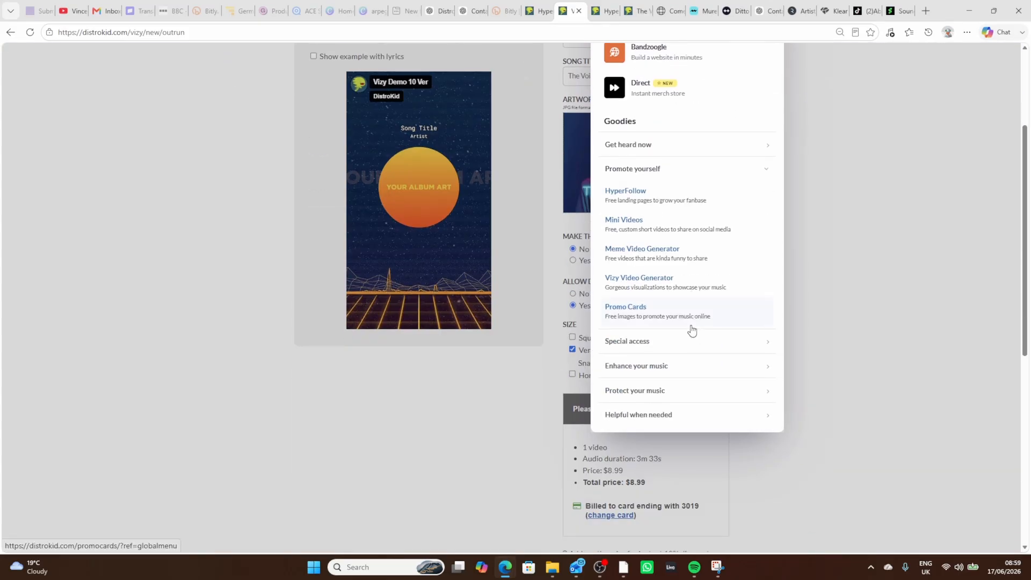